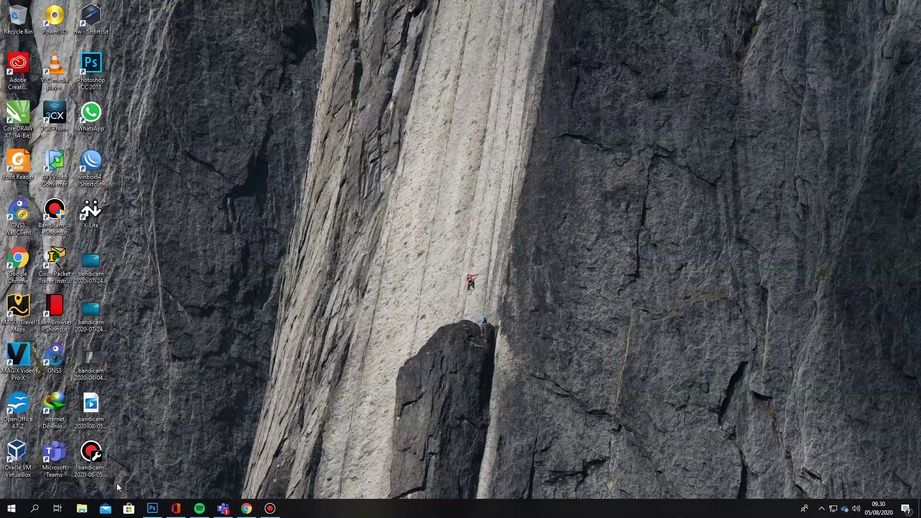
Open the Windows search pane from the taskbar
left_click(37, 512)
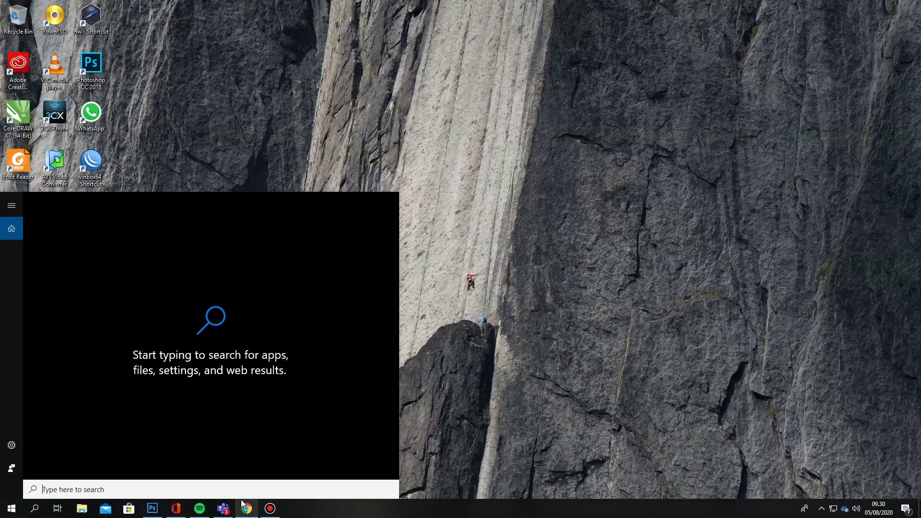
Launch Command Prompt, ping google.com with 0% loss, then minimize the window
type("cmd")
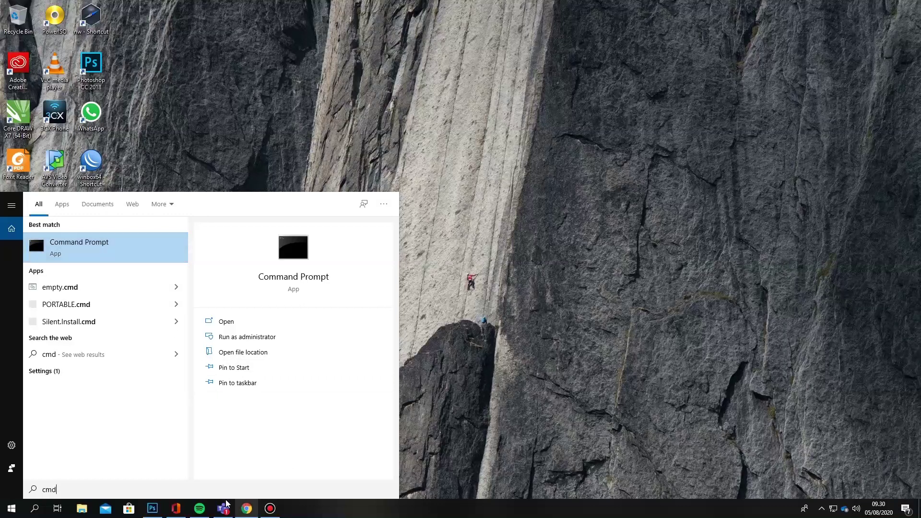
left_click(90, 248)
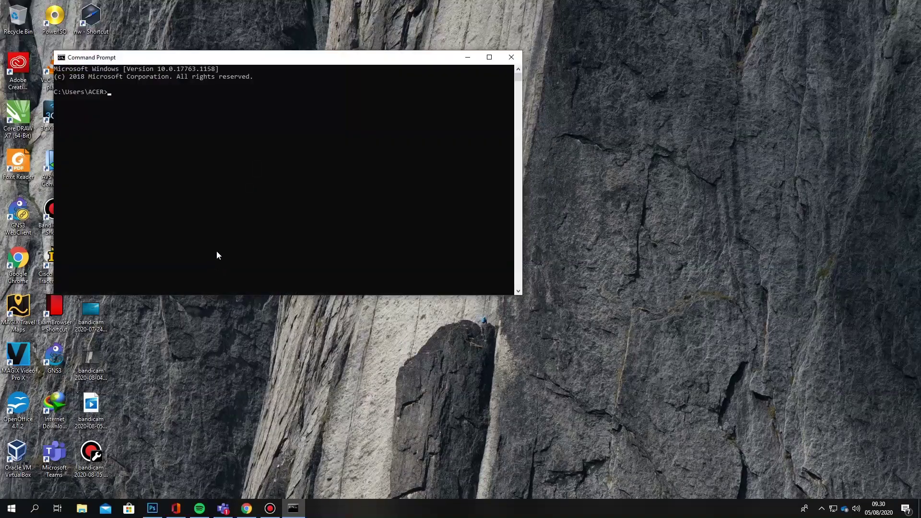
type("ping")
type(" k")
key("BackSpace")
key("BackSpace")
type("google.com")
key("Return")
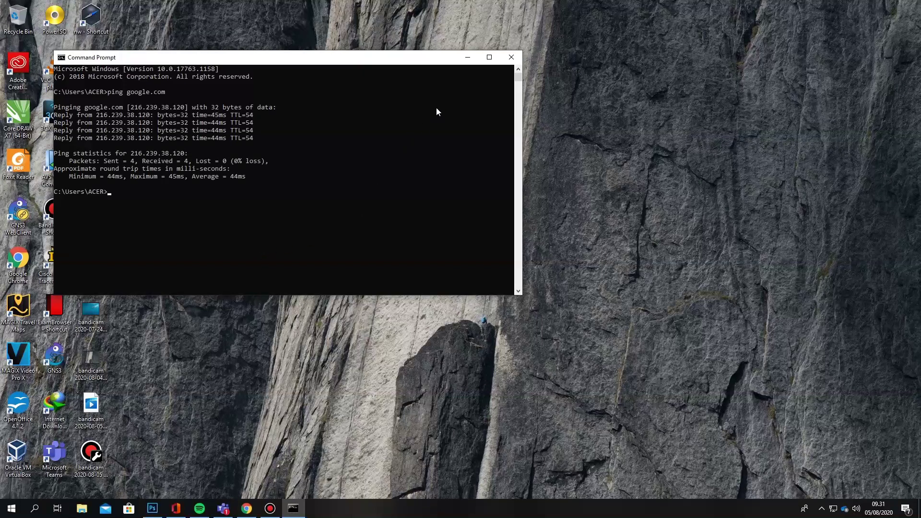
left_click(467, 58)
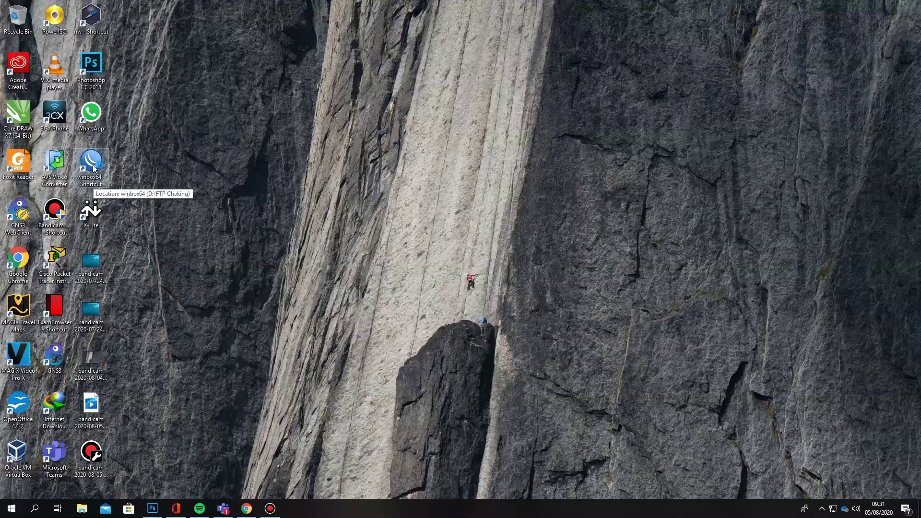
Launch WinBox and connect to the hAP lite router chosen from the Neighbors list
double_click(95, 168)
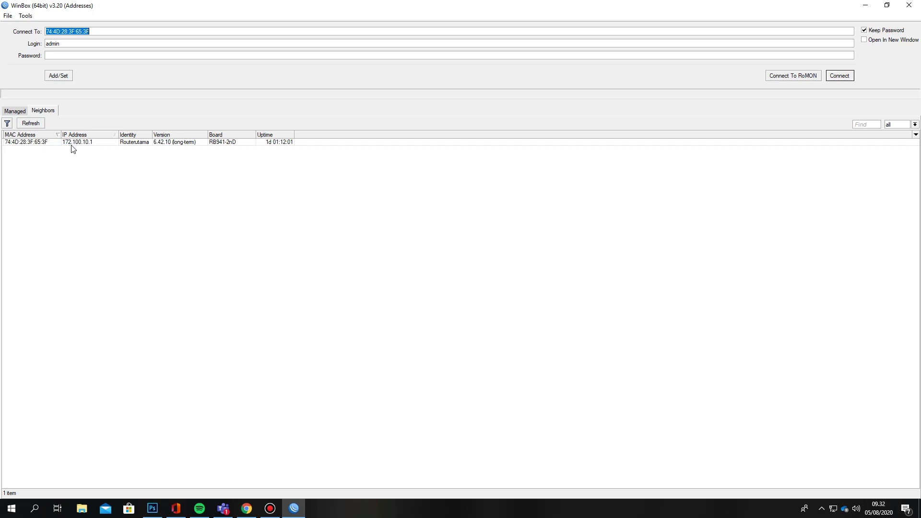
left_click(37, 143)
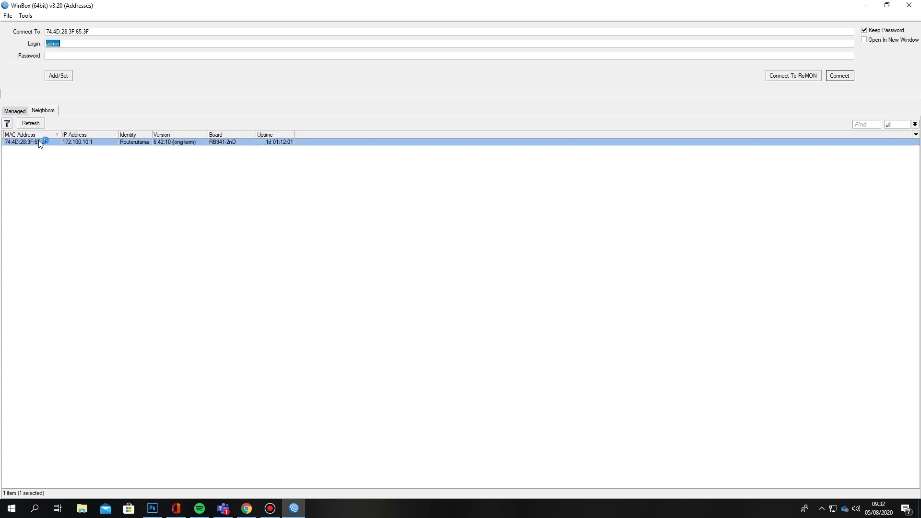
left_click(849, 80)
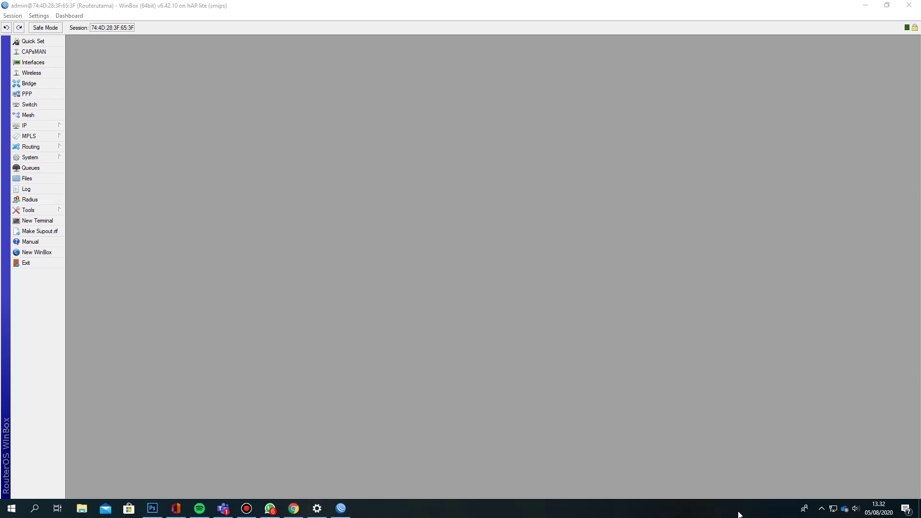
Enable the disabled wlan1 interface in the Interface List
left_click(42, 63)
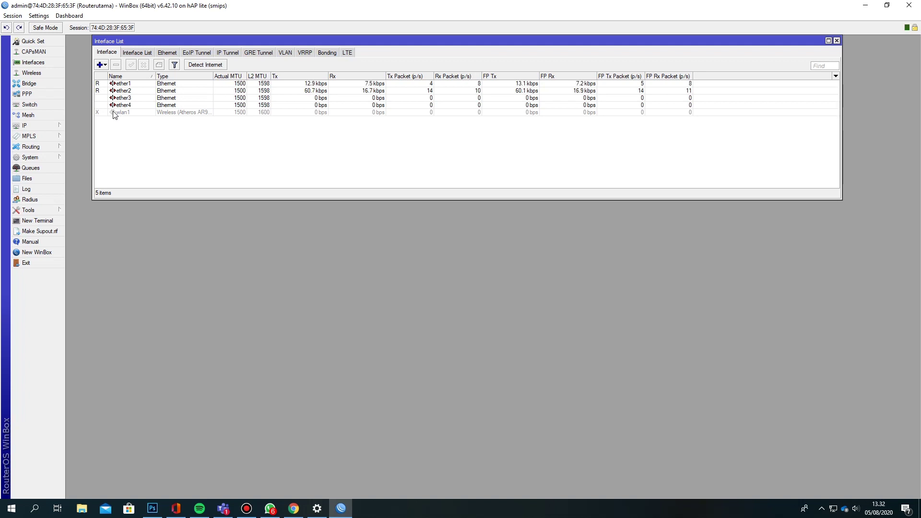
left_click(116, 113)
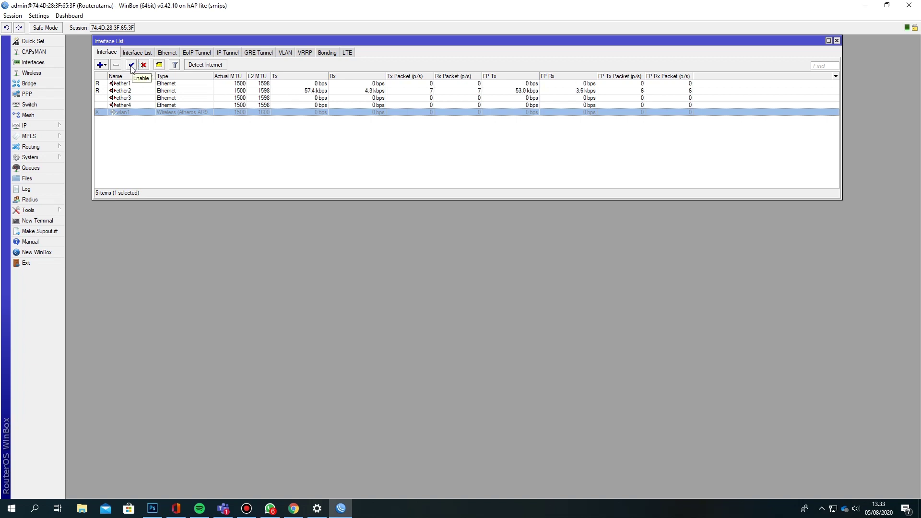
left_click(132, 65)
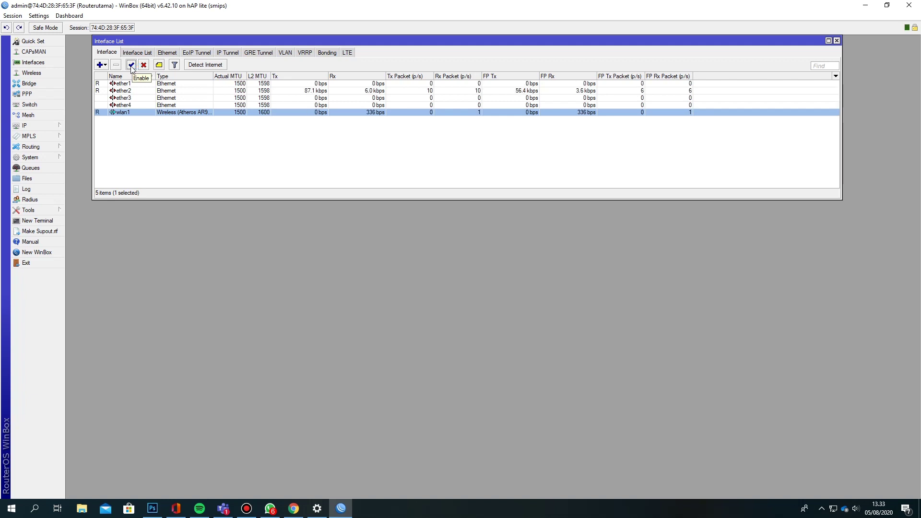
left_click(131, 65)
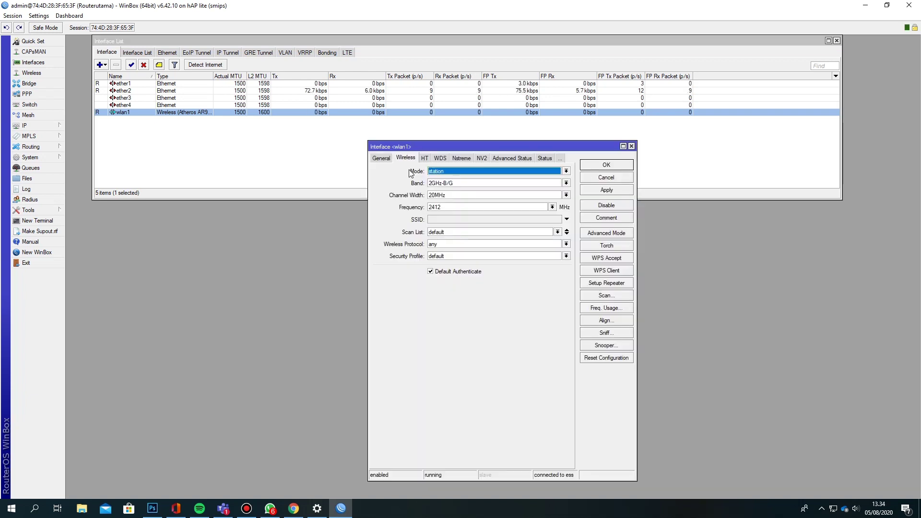
Switch wlan1 to ap bridge mode with SSID Cafe23
left_click(450, 174)
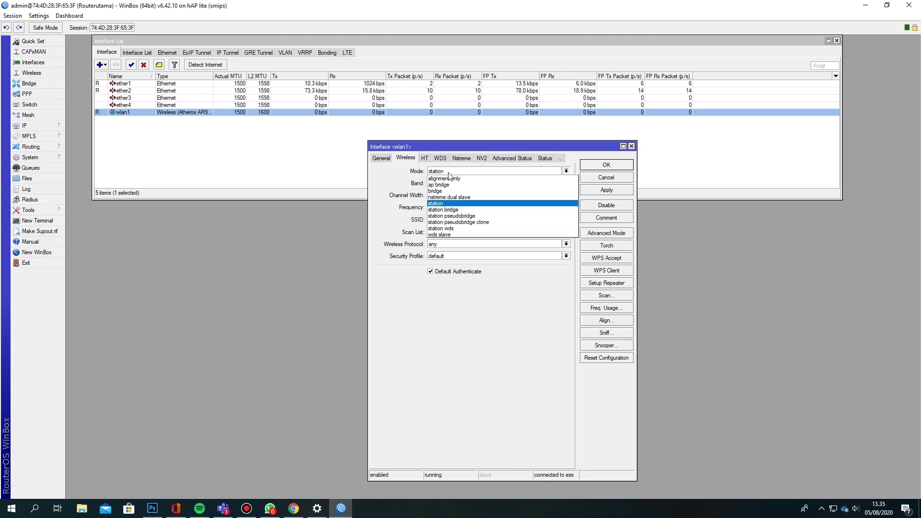
left_click(451, 187)
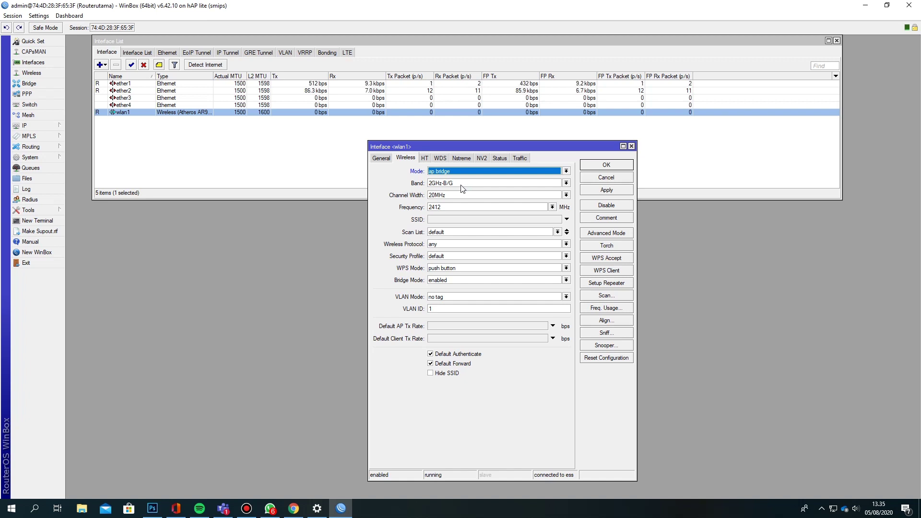
left_click(463, 222)
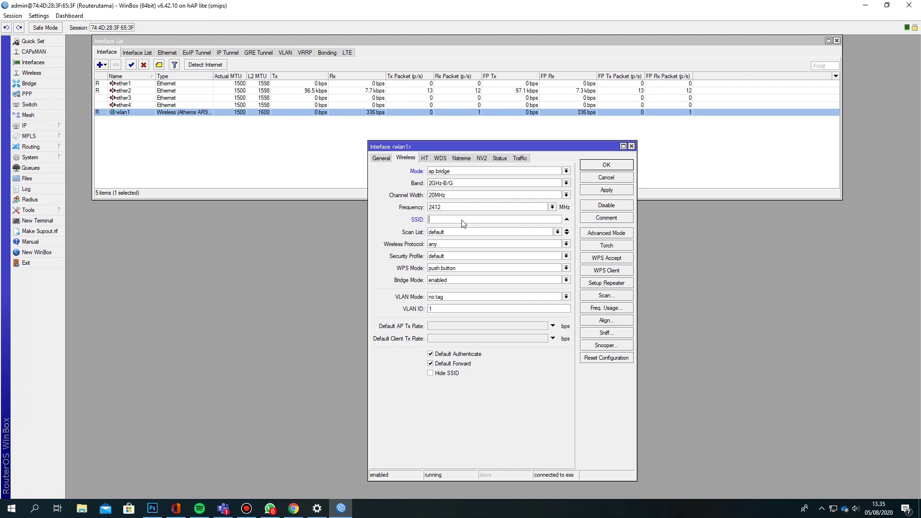
type("Caf")
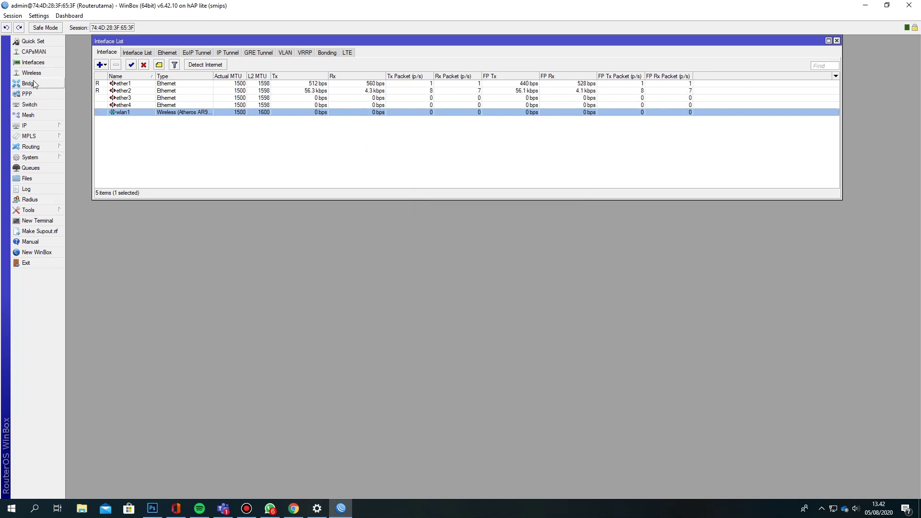
left_click(31, 72)
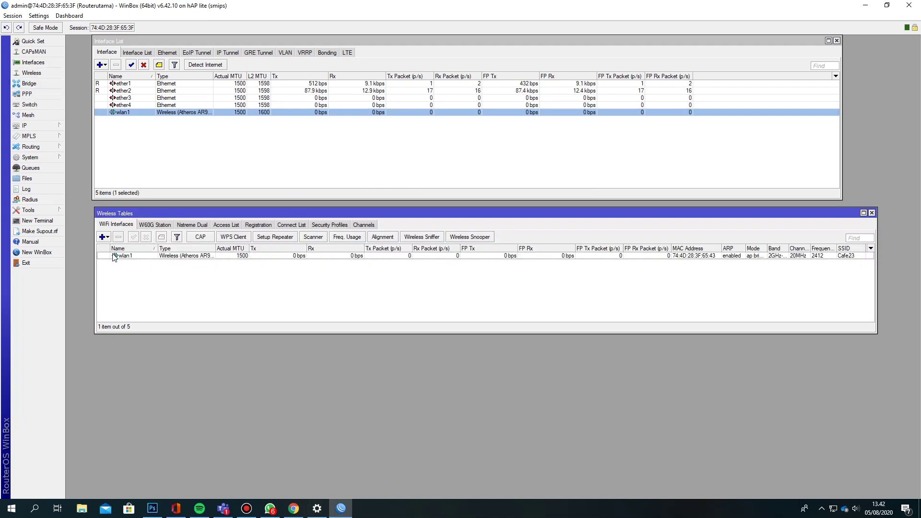
Check wlan1's Cafe23 ap bridge settings, then show the Security Profiles list
double_click(115, 257)
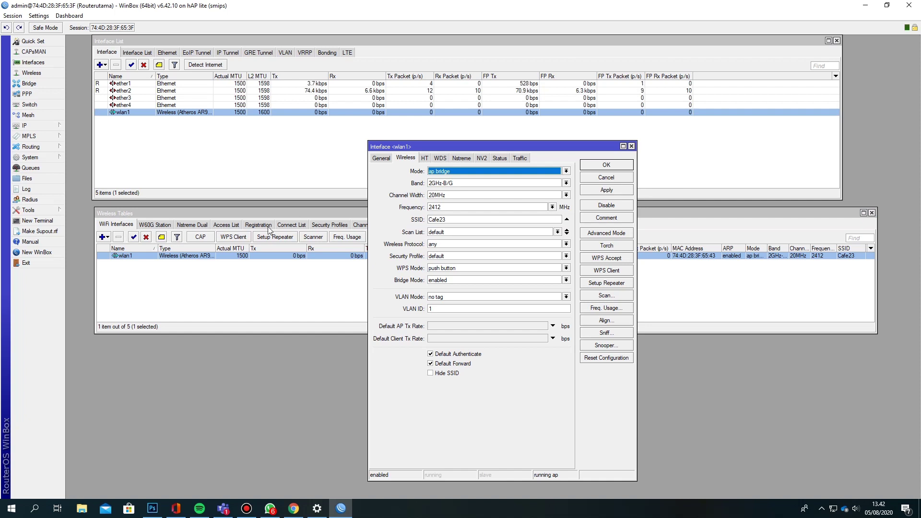
left_click(392, 247)
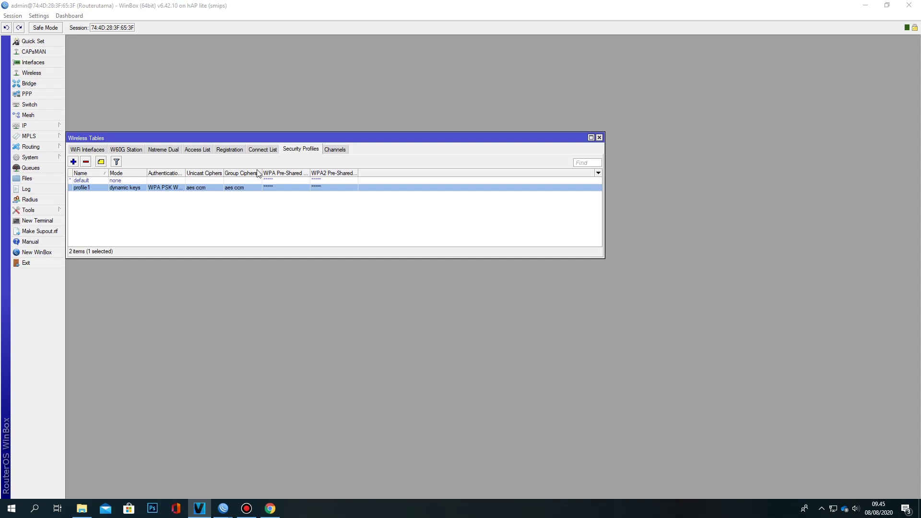
Add a new wireless security profile and rename it profile1
left_click(74, 161)
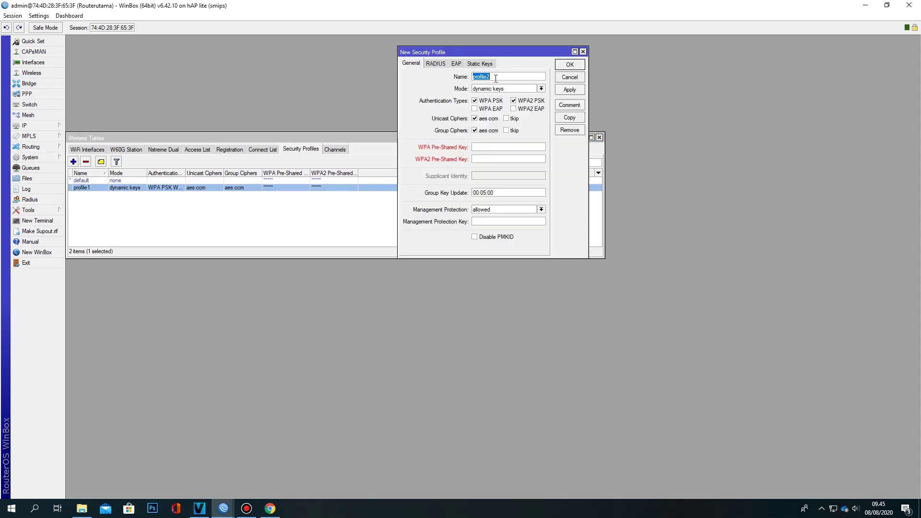
left_click(495, 76)
left_click_drag(488, 77, 491, 77)
type("1")
Enter the WPA and WPA2 pre-shared keys and save profile1
key("BackSpace")
key("BackSpace")
type("***")
key("BackSpace")
key("BackSpace")
key("BackSpace")
key("BackSpace")
type("********")
left_click(517, 161)
type("**********")
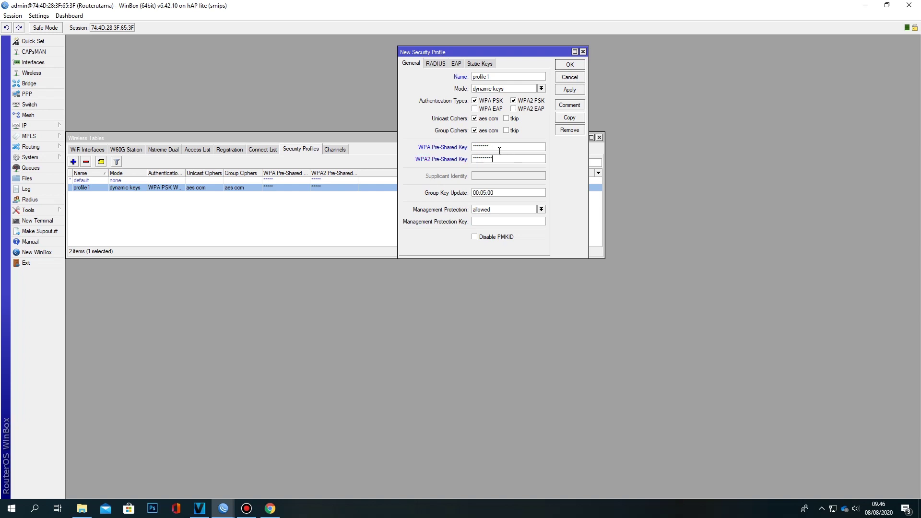
left_click_drag(488, 146, 424, 151)
type("**********")
left_click(571, 67)
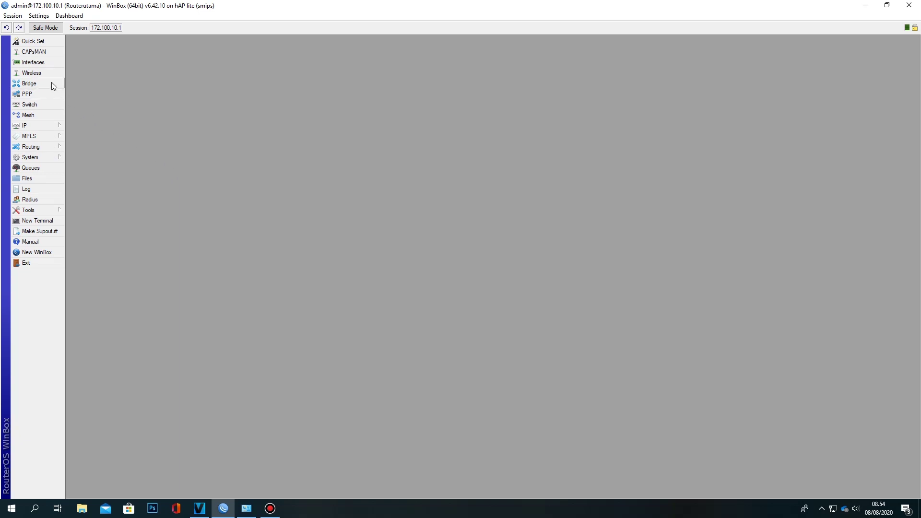
Assign security profile profile1 to wlan1 and apply the change
left_click(43, 63)
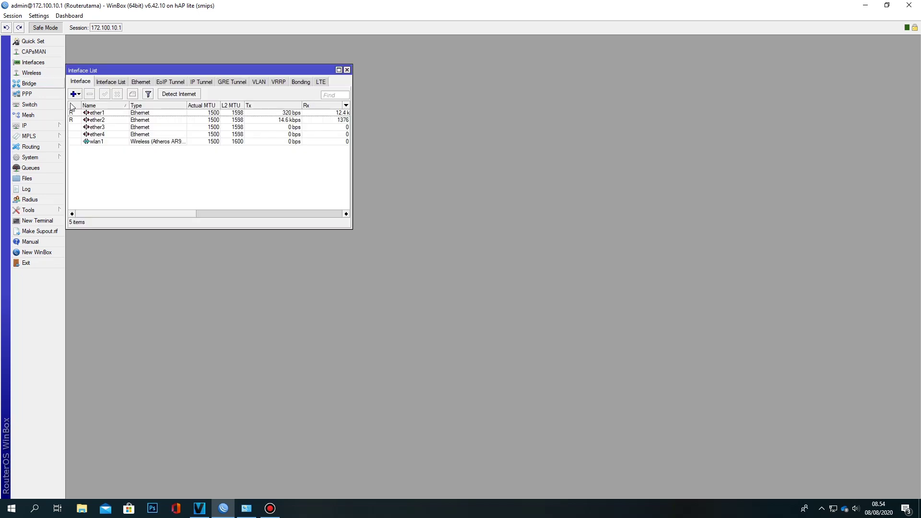
left_click(101, 143)
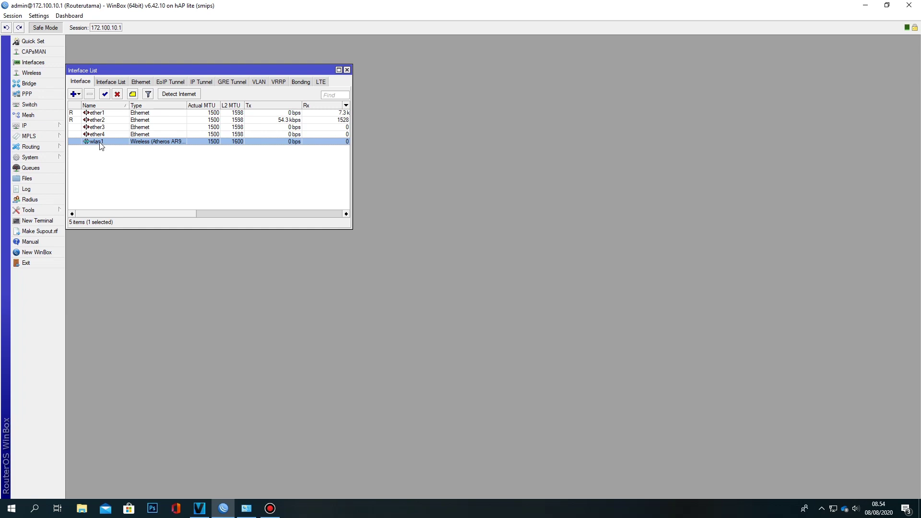
double_click(101, 143)
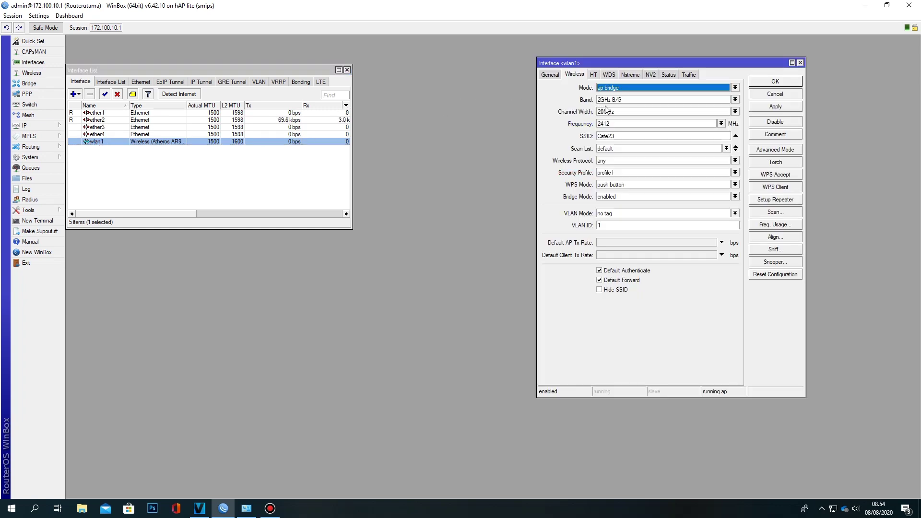
left_click(616, 173)
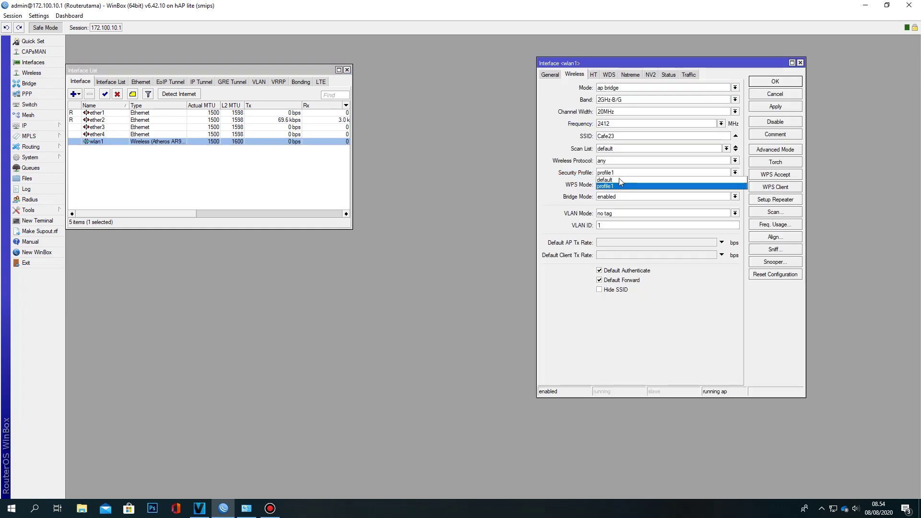
left_click(621, 186)
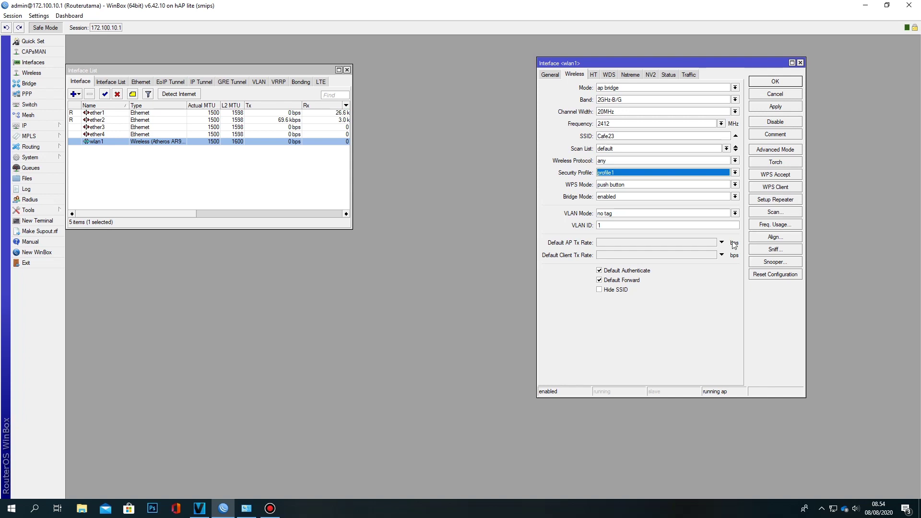
left_click(626, 174)
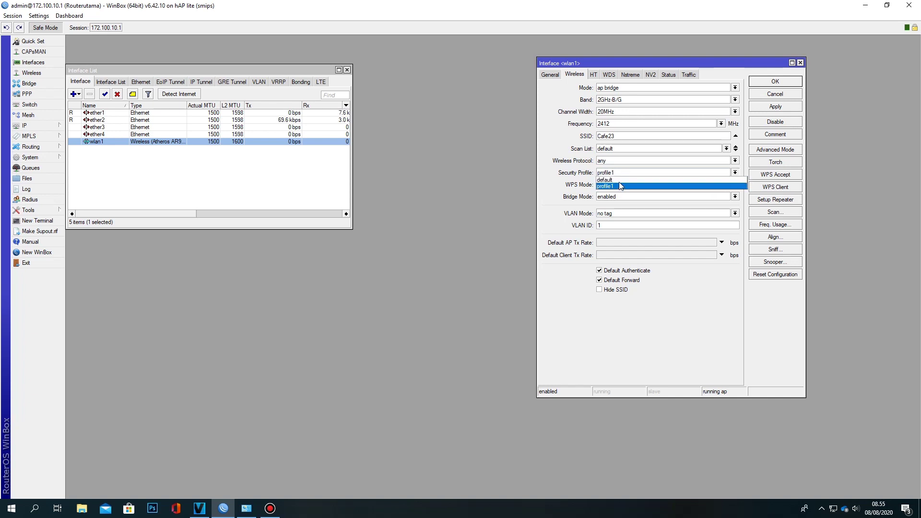
left_click(620, 186)
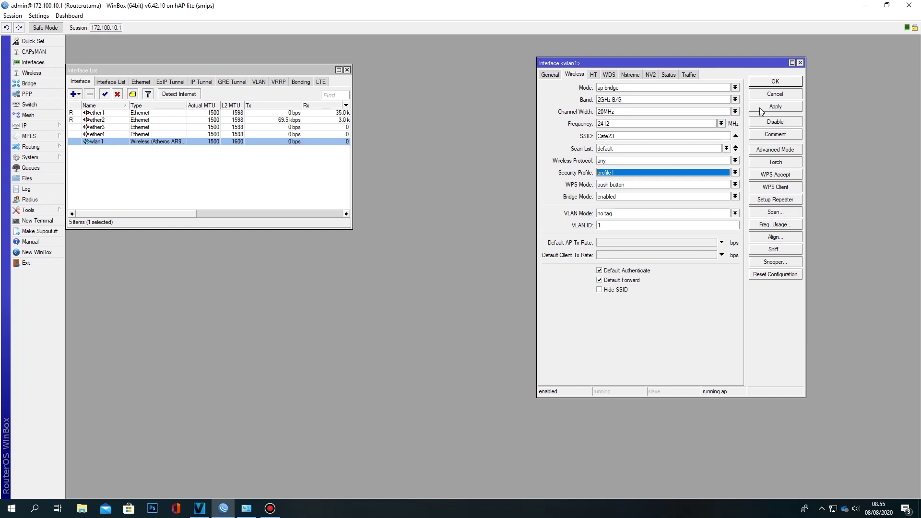
left_click(760, 109)
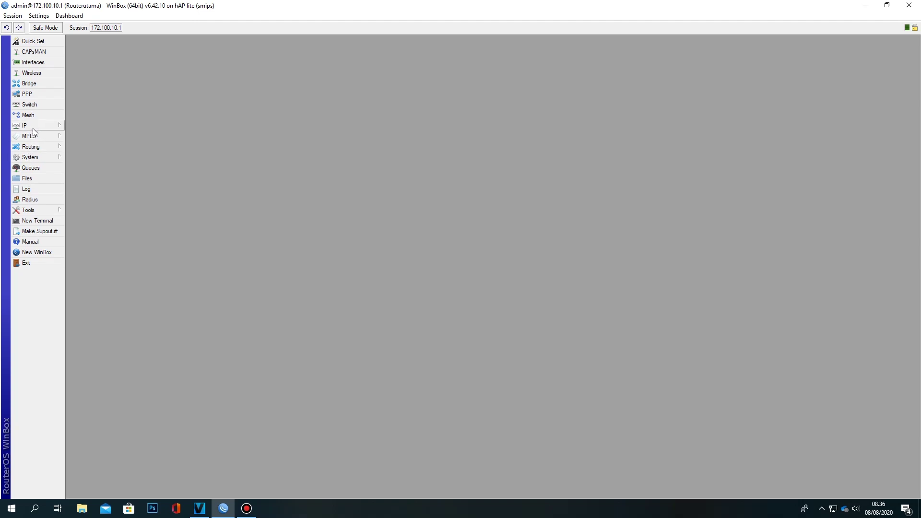
Delete the existing 192.168.9.1/24 entry from the IP Address List
left_click(33, 124)
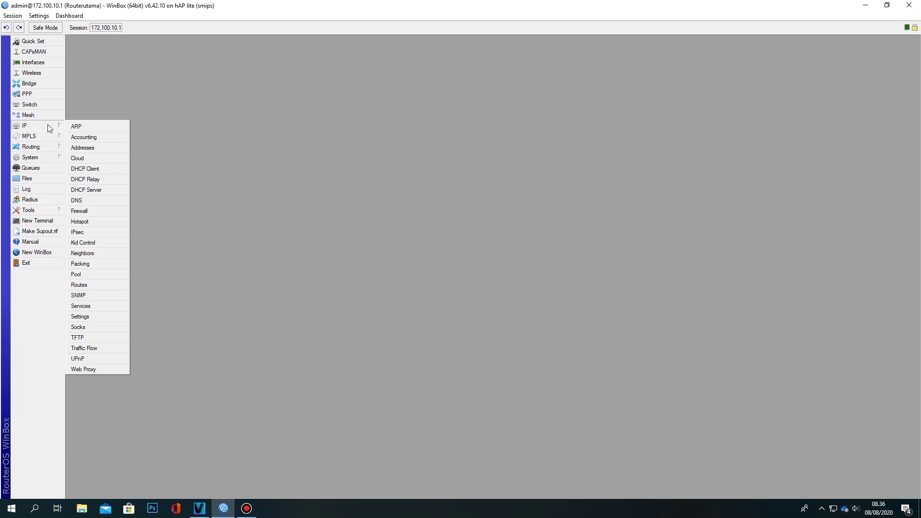
left_click(76, 148)
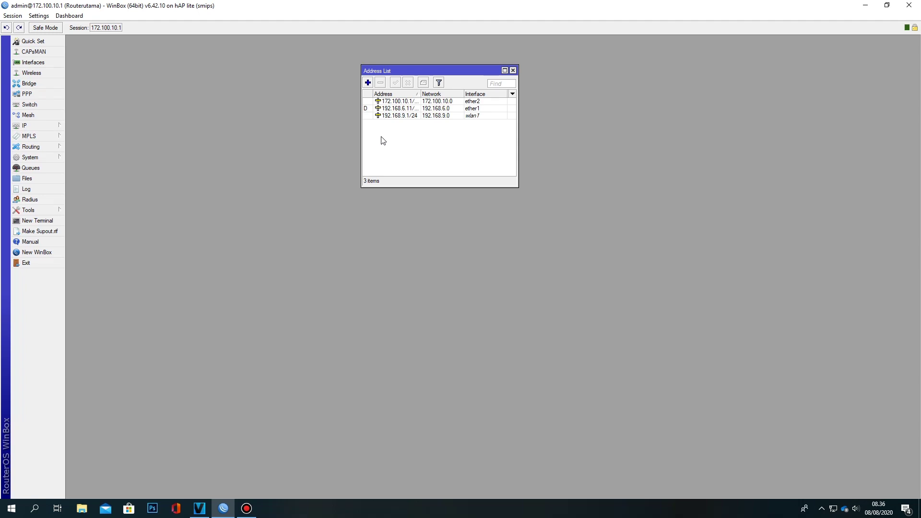
left_click(384, 117)
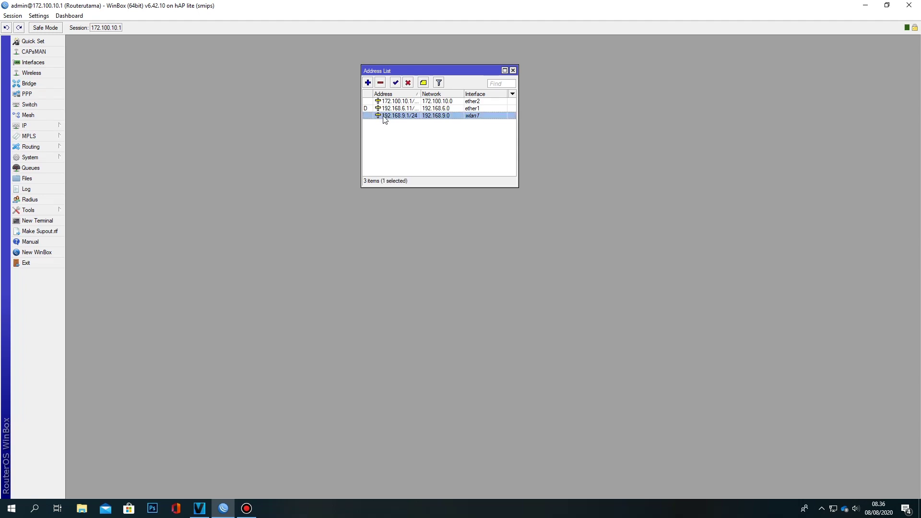
left_click(381, 84)
Add address 192.168.9.1/24 on interface wlan1, save it, and close the Address List
left_click(367, 83)
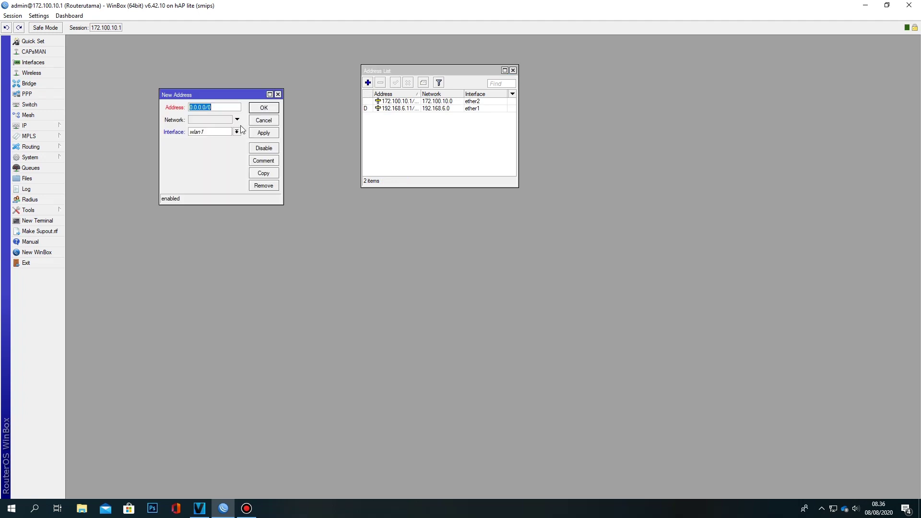
left_click(216, 107)
left_click_drag(215, 107, 187, 111)
type("192.168.9.1/24")
left_click(209, 134)
left_click(208, 132)
left_click(207, 132)
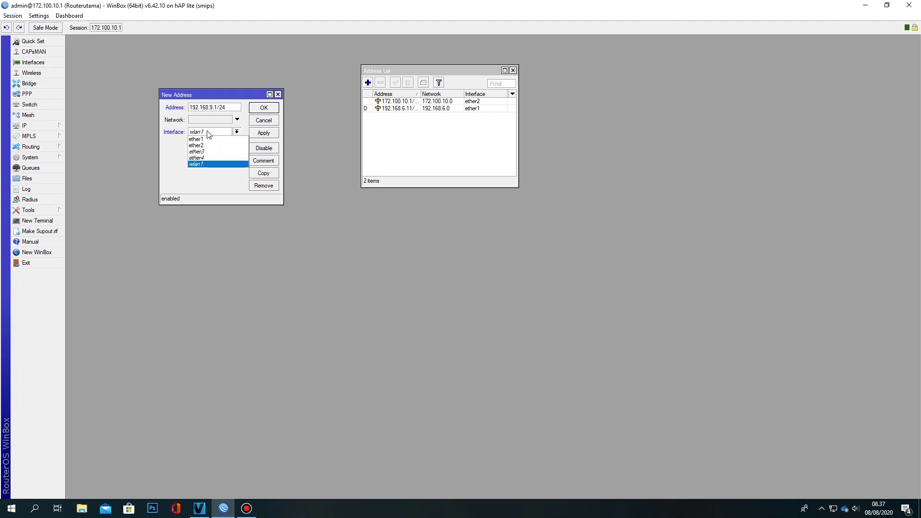
left_click(207, 164)
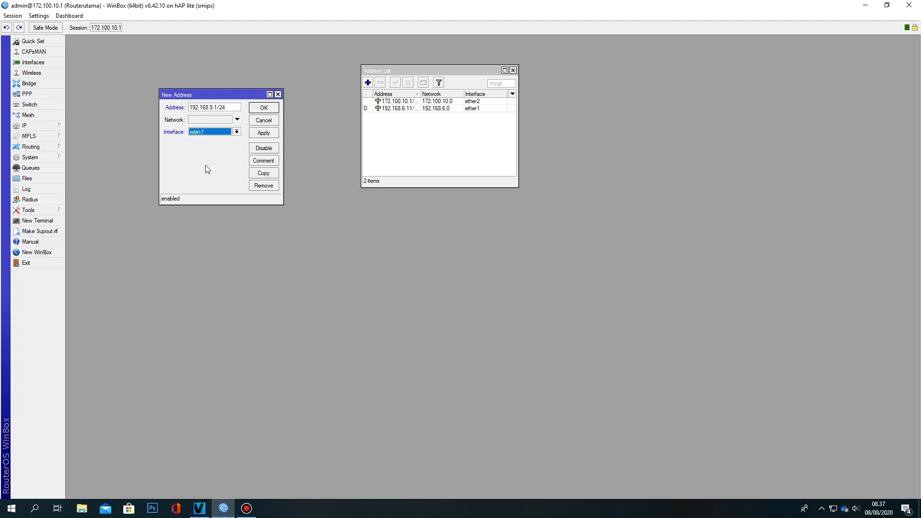
left_click(259, 137)
left_click(263, 108)
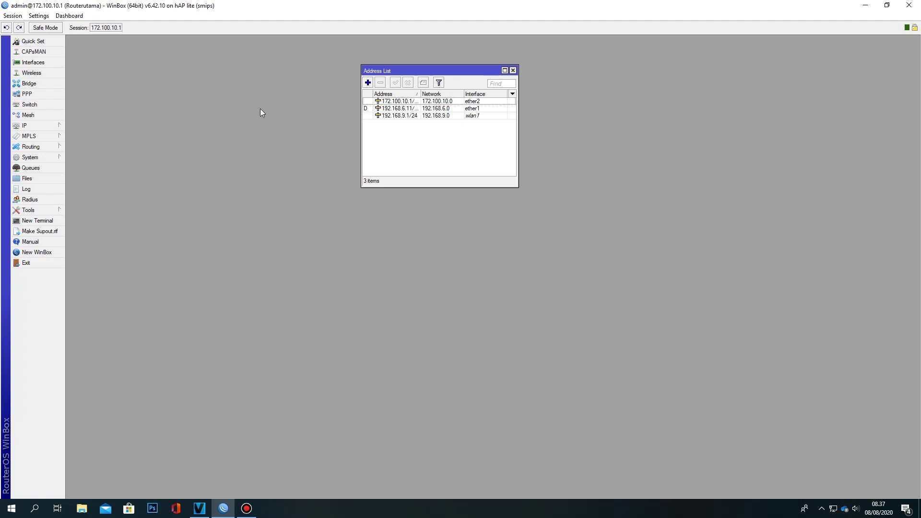
left_click(513, 71)
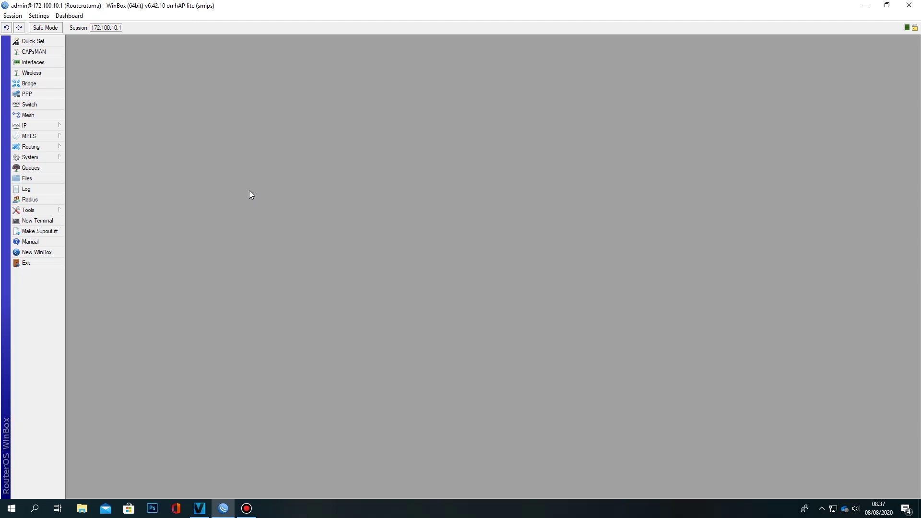
Open IP > Hotspot to show hotspot1 on wlan1 with pool hs-pool-1
left_click(44, 126)
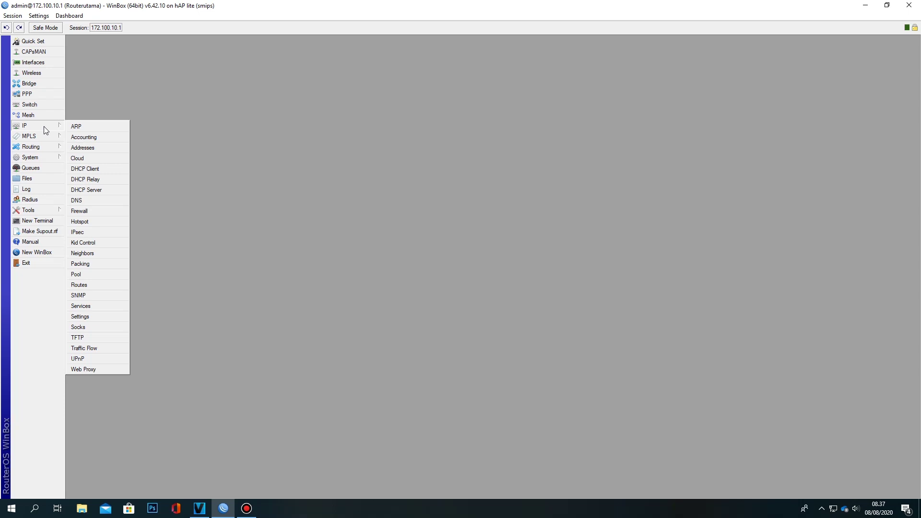
left_click(89, 223)
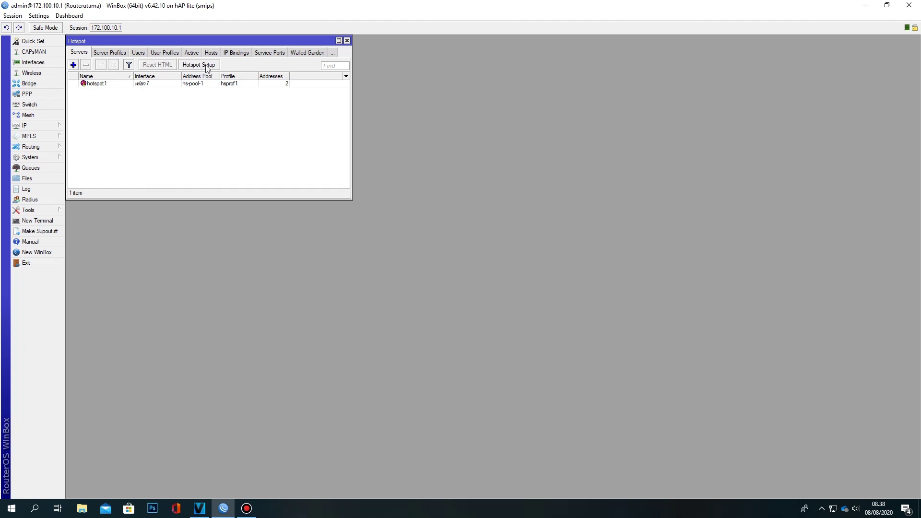
left_click(208, 69)
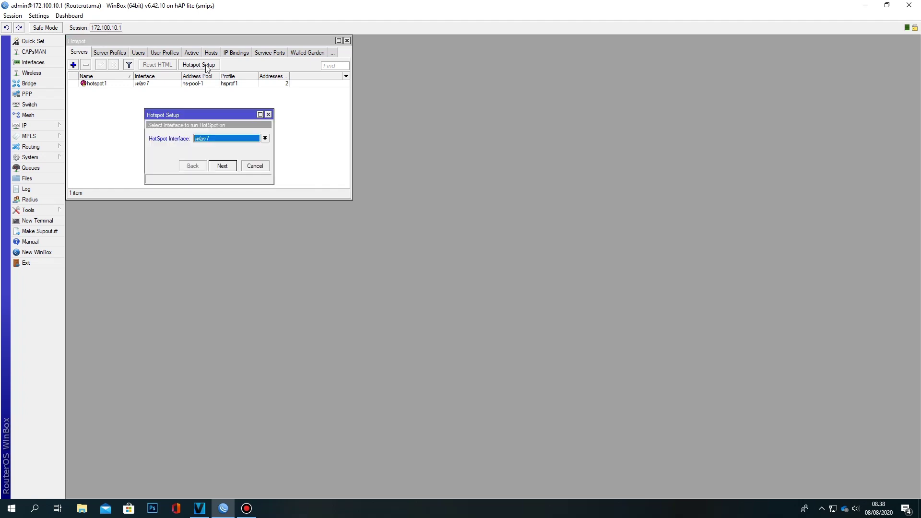
Keep wlan1 as the hotspot interface in the Hotspot Setup wizard
left_click(208, 138)
left_click(208, 139)
left_click(208, 139)
left_click(207, 138)
left_click(207, 139)
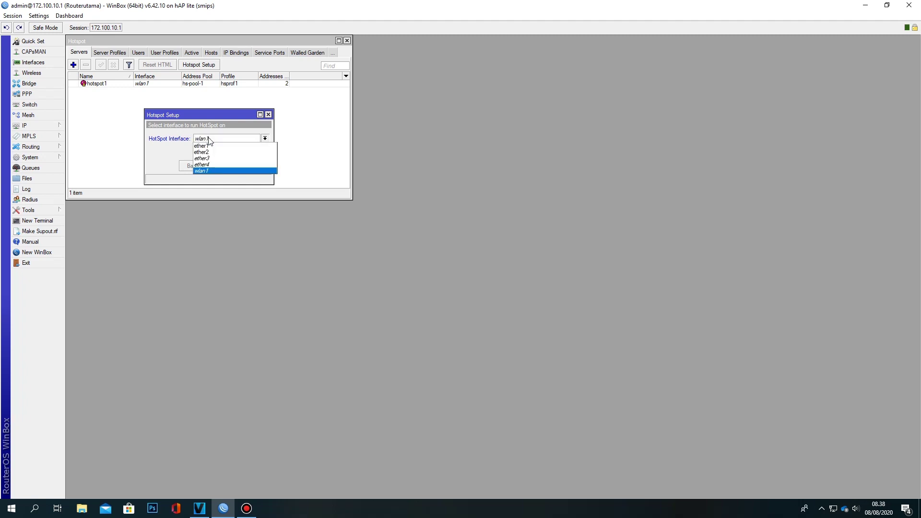
left_click(203, 172)
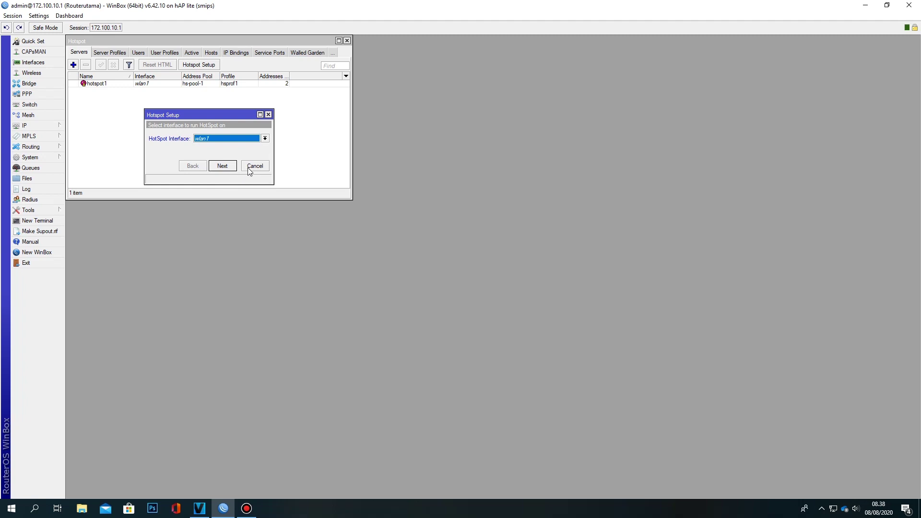
left_click(224, 166)
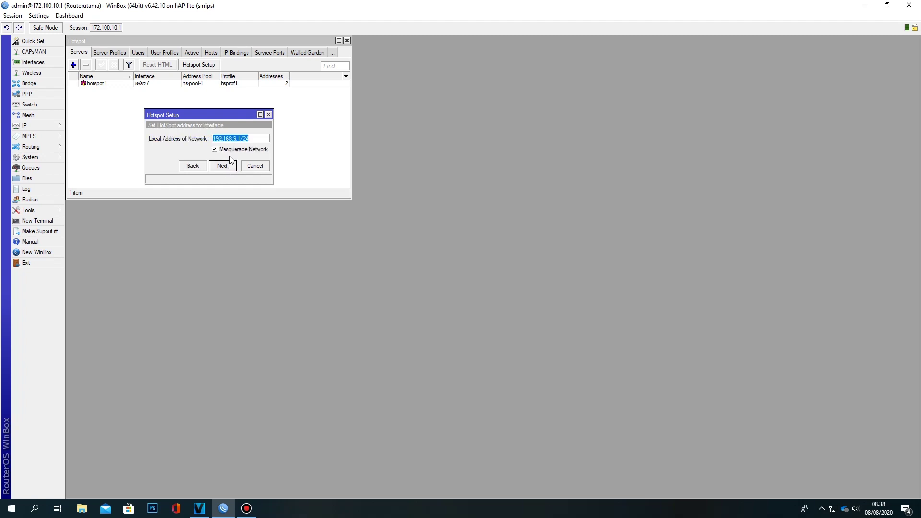
Accept 192.168.9.1/24 and the proposed pool, skip SSL and SMTP, and finish with DNS name Cafe23.com
left_click(225, 168)
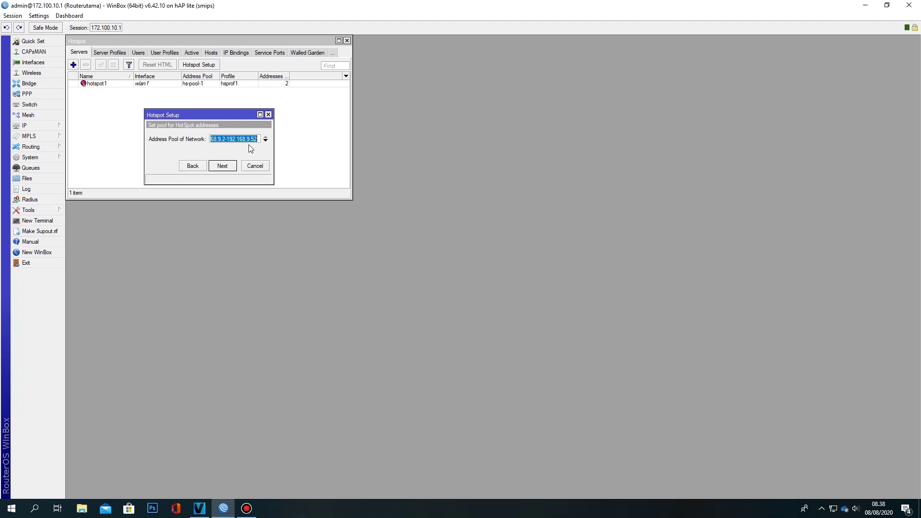
left_click(252, 139)
left_click(226, 168)
left_click(227, 169)
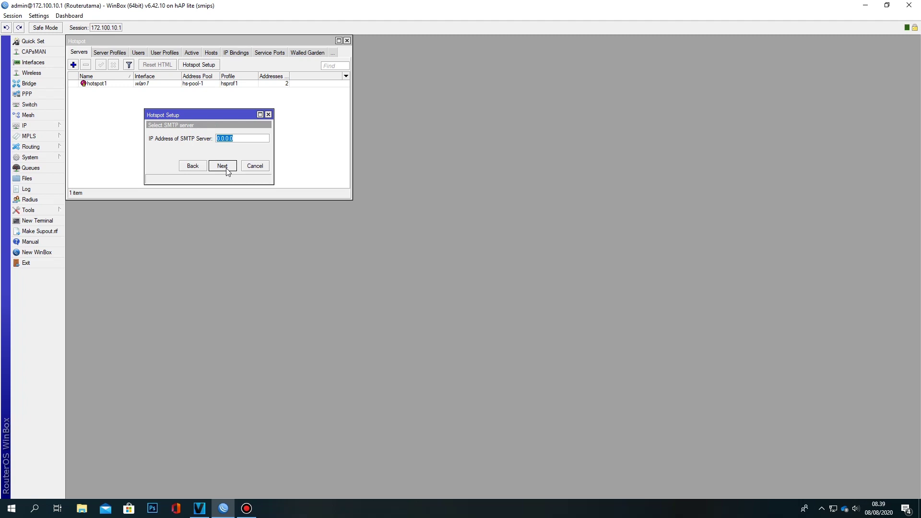
left_click(227, 168)
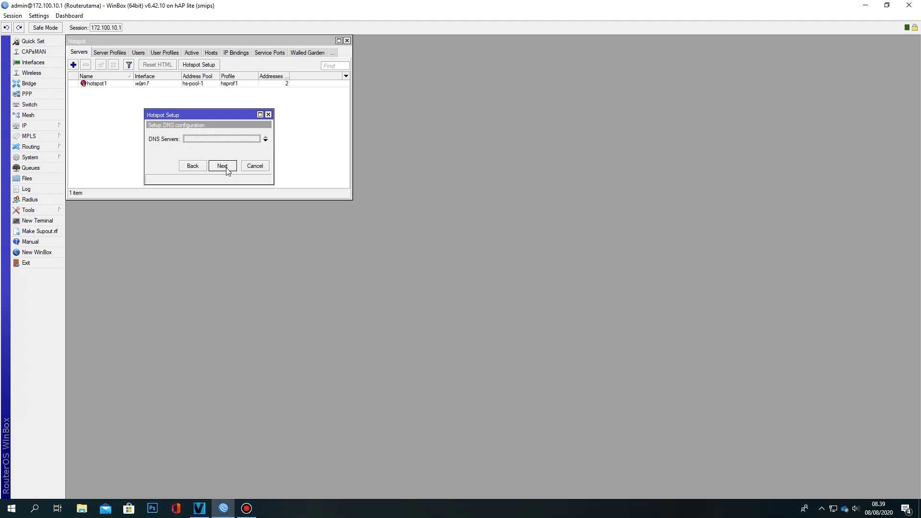
left_click(227, 169)
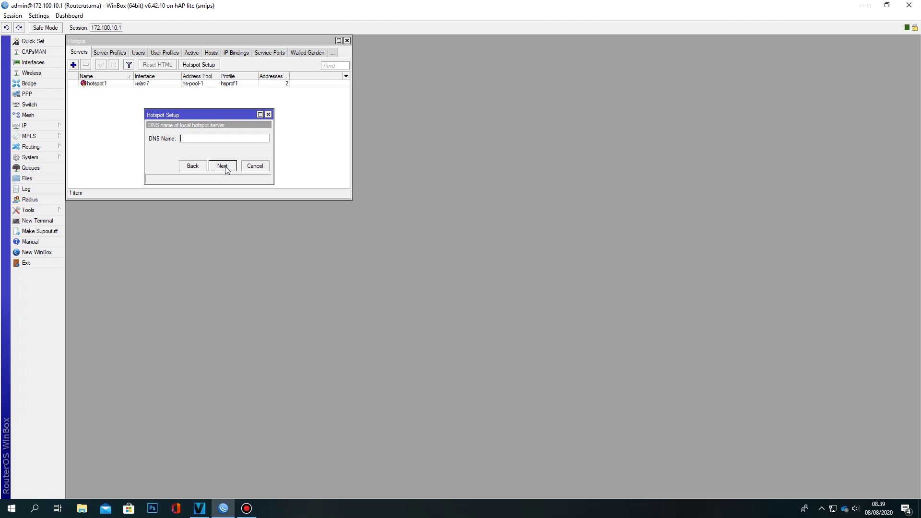
type("Cafe23.com")
left_click(225, 168)
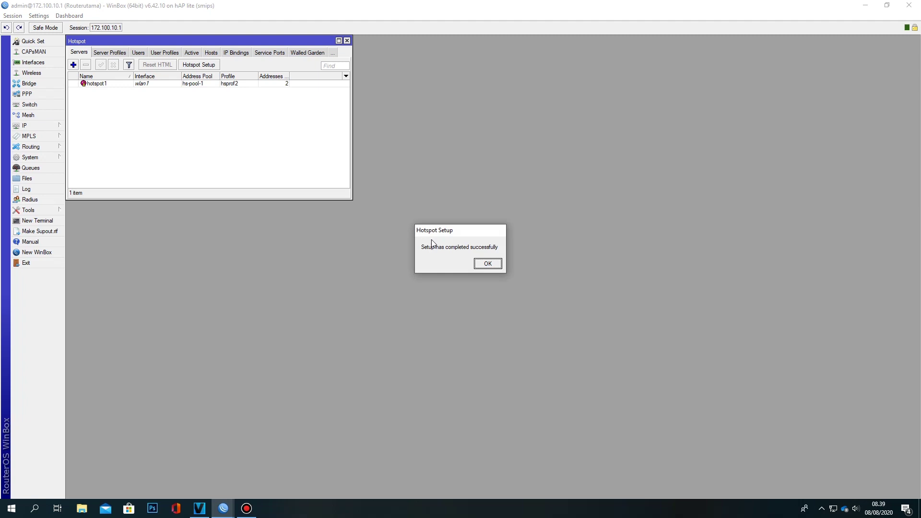
Dismiss the completion message, browse the User Profiles, Active and Hosts lists, then show Users
left_click(486, 263)
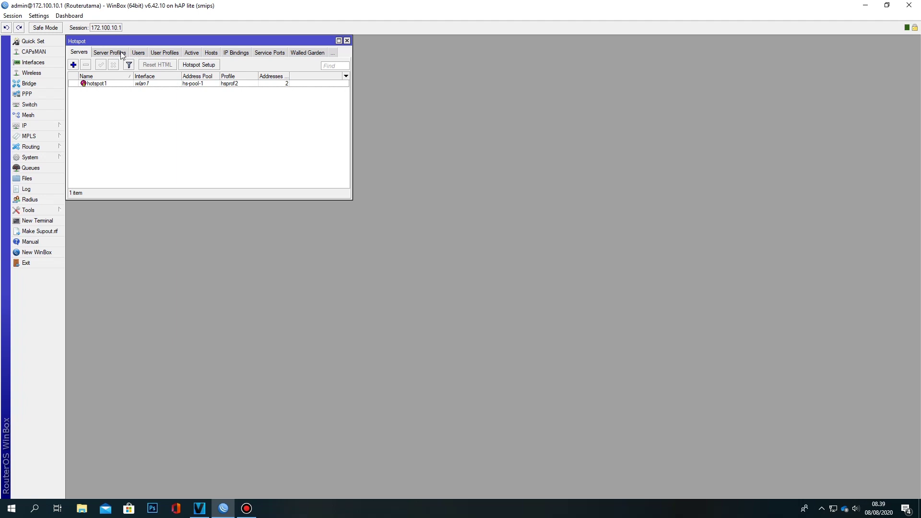
left_click(162, 54)
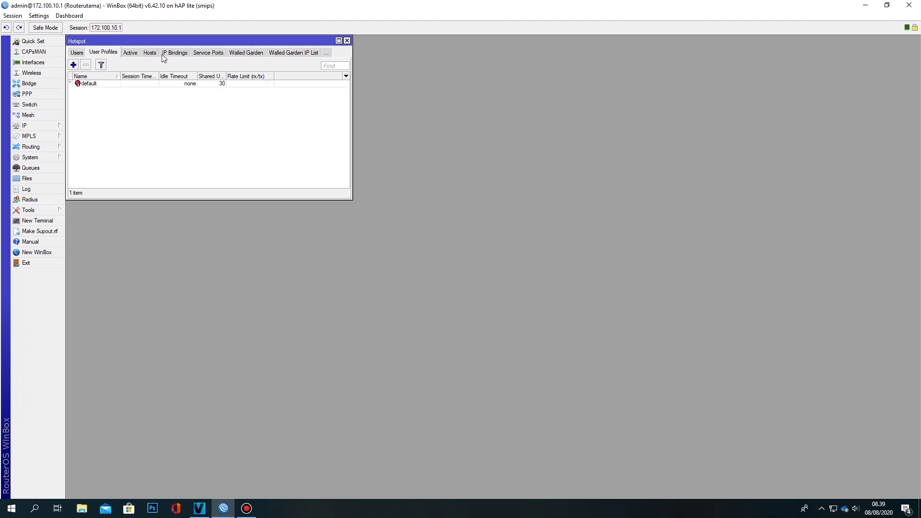
left_click(124, 53)
left_click(134, 54)
left_click(92, 54)
left_click(125, 53)
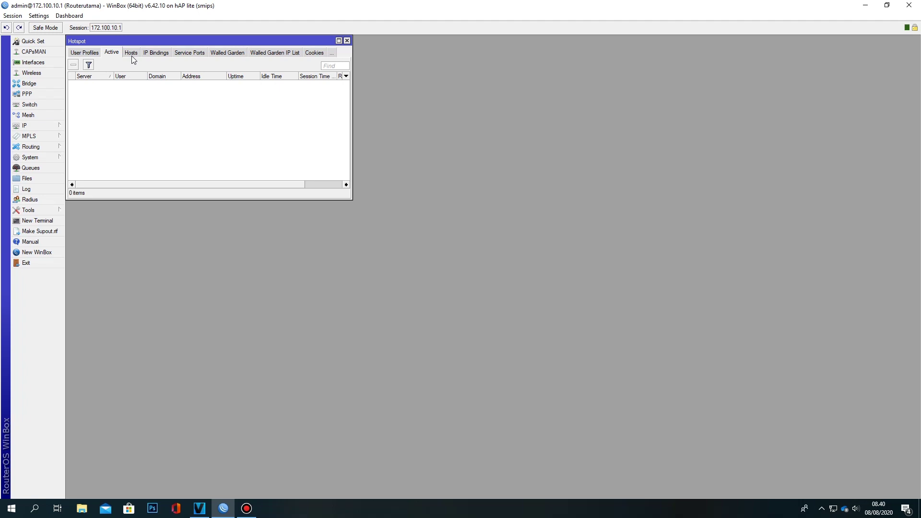
left_click(85, 54)
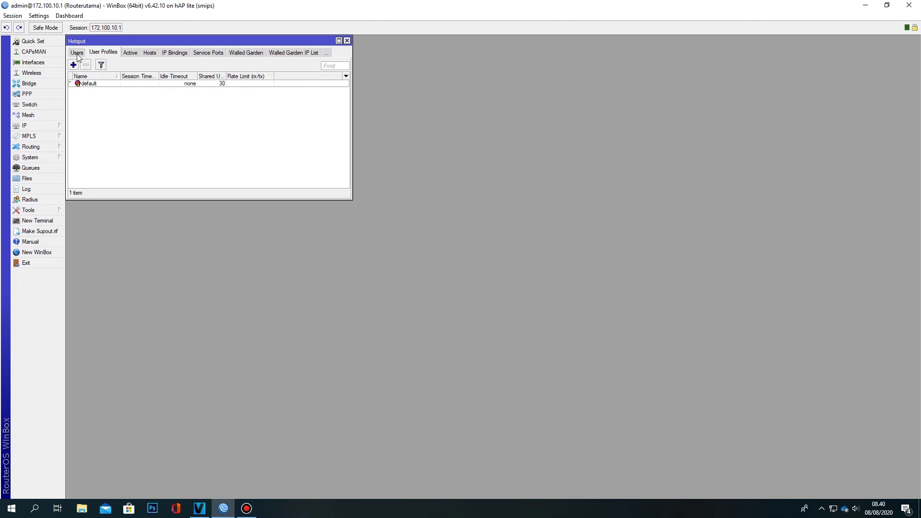
left_click(76, 53)
Open the admin hotspot user and untick Hide Passwords so passwords show in plain text
double_click(114, 99)
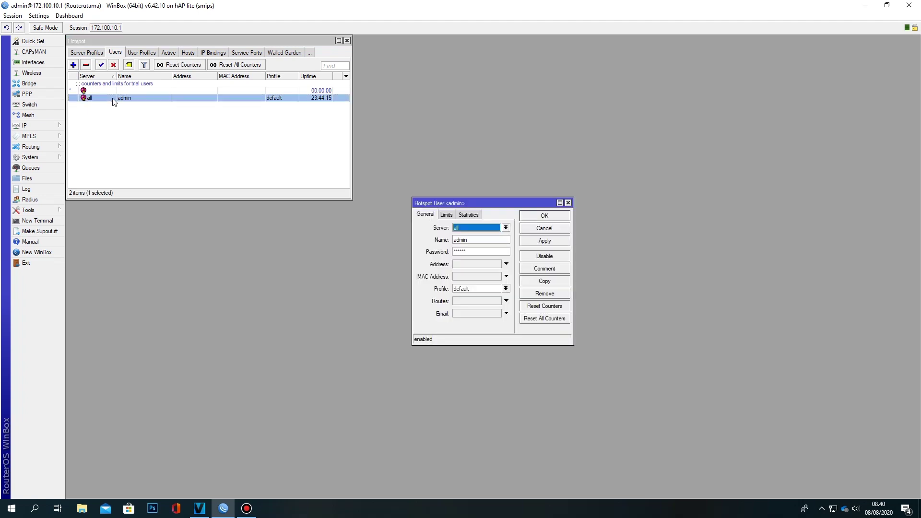
left_click_drag(445, 206, 438, 186)
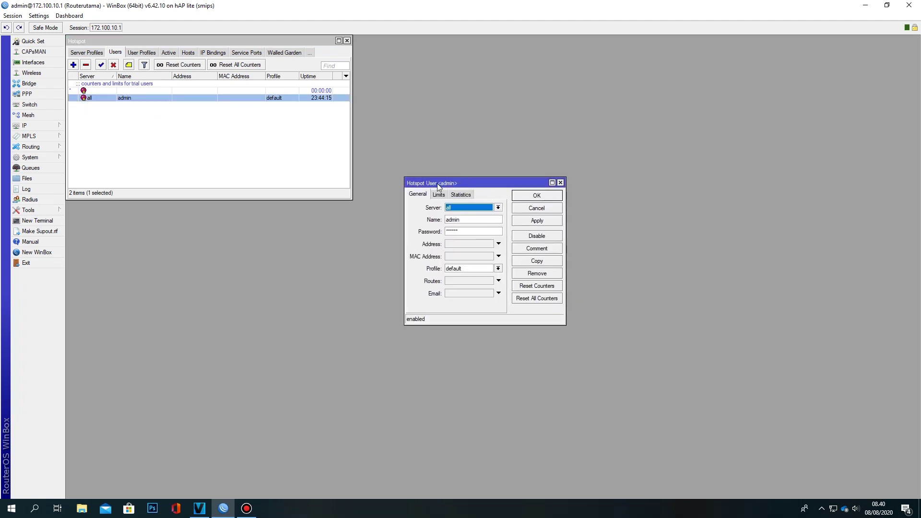
left_click(45, 17)
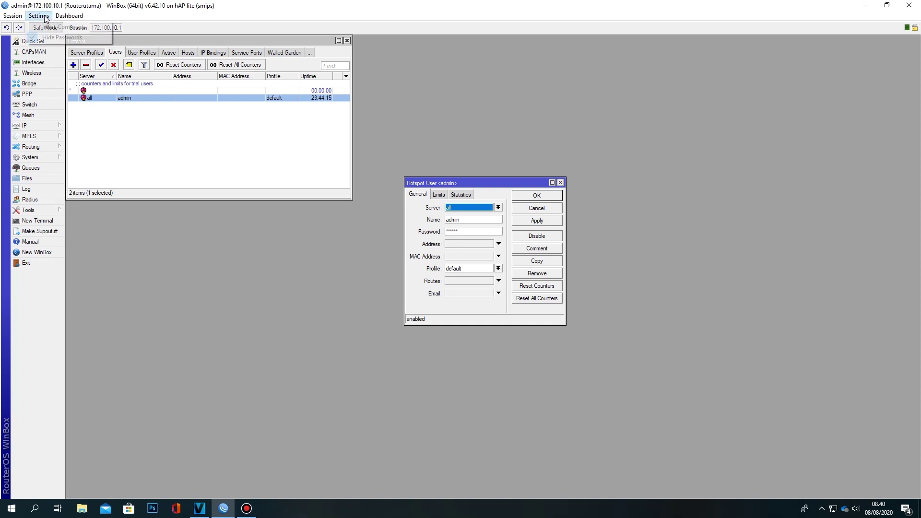
left_click(54, 37)
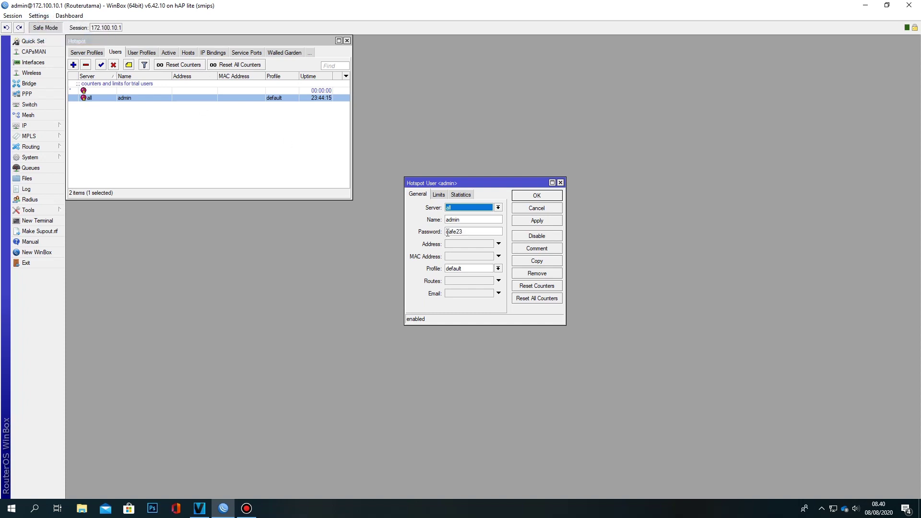
Check the admin user's Password field and confirm the user's settings
left_click(467, 232)
left_click_drag(466, 233, 446, 221)
left_click(477, 232)
left_click(528, 199)
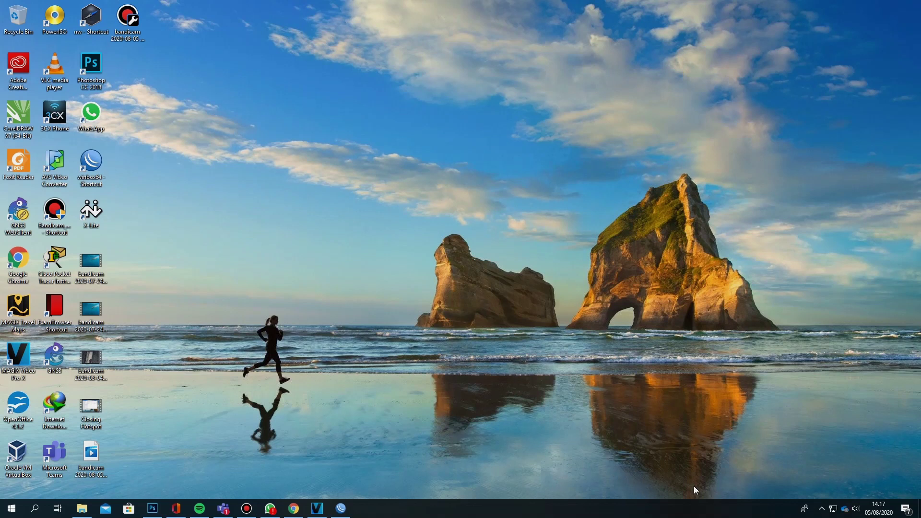
Open Network & Internet settings from the tray icon, then the Network Connections adapter list
right_click(833, 512)
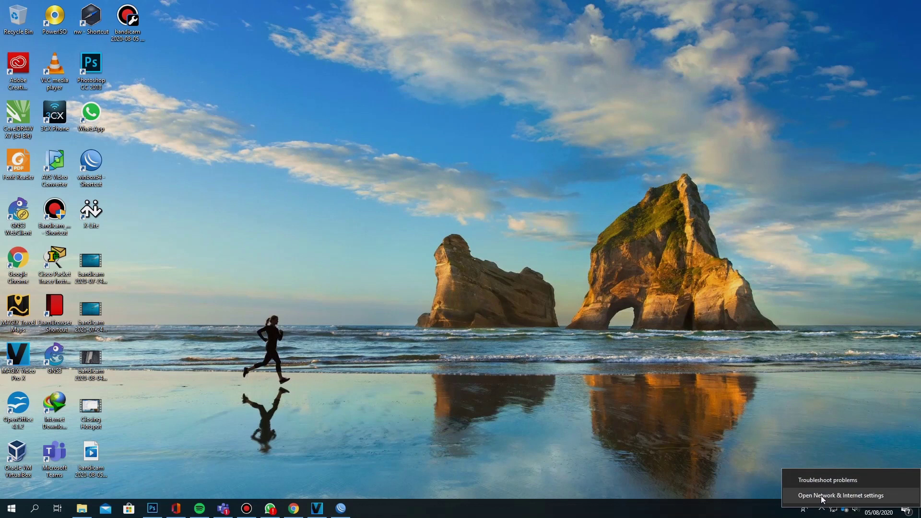
left_click(822, 497)
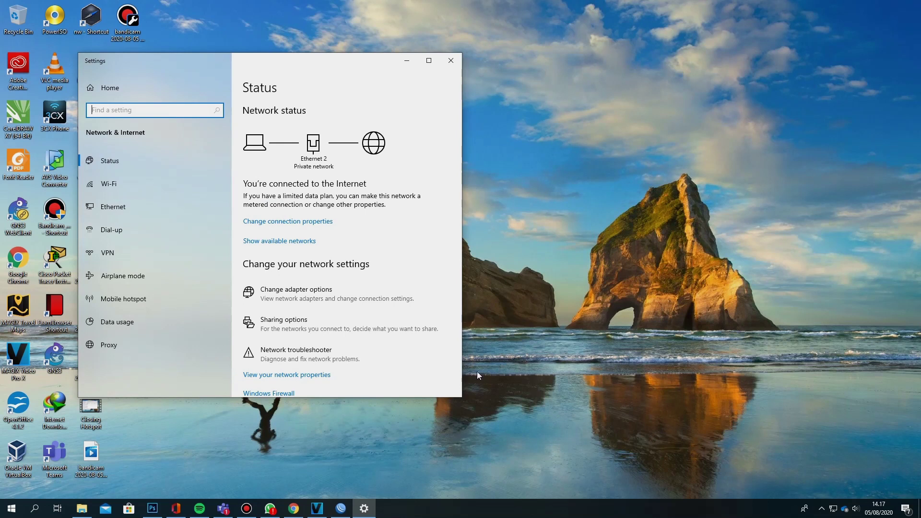
left_click(302, 305)
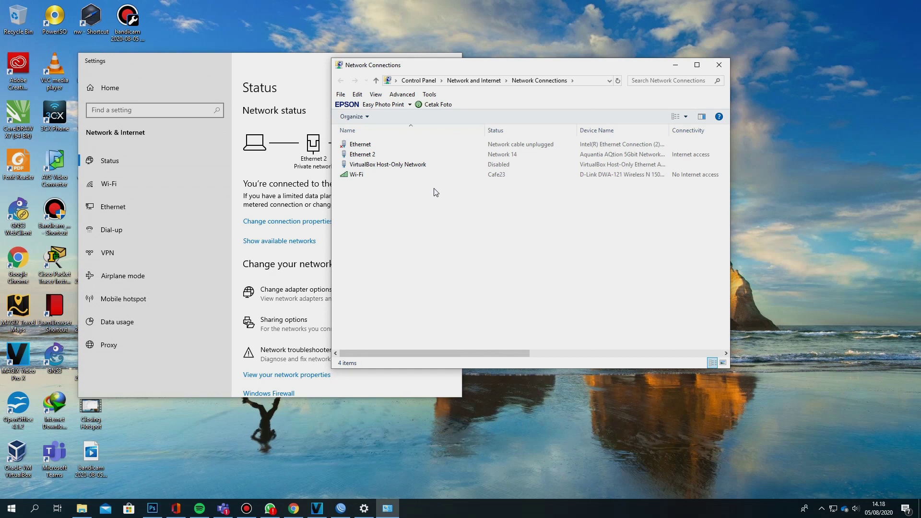
Disable the Ethernet 2 adapter so the PC uses only Cafe23 Wi-Fi
left_click(366, 157)
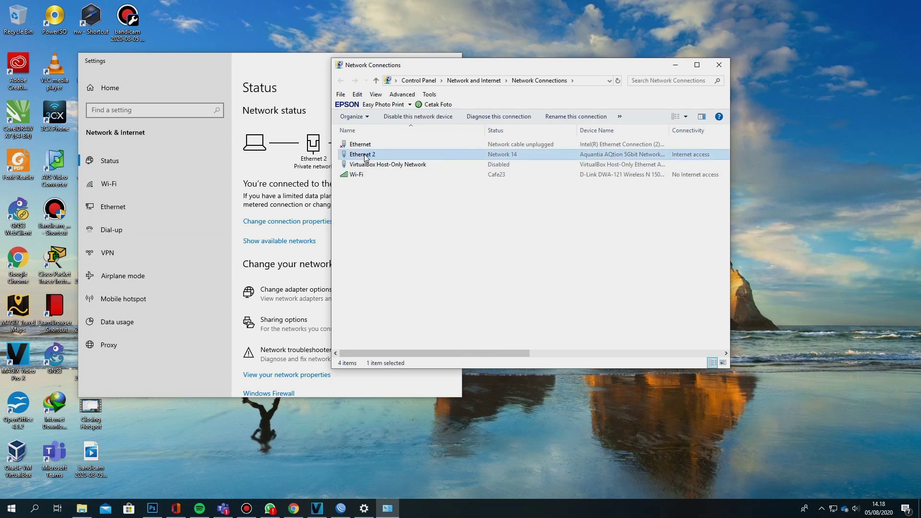
right_click(366, 158)
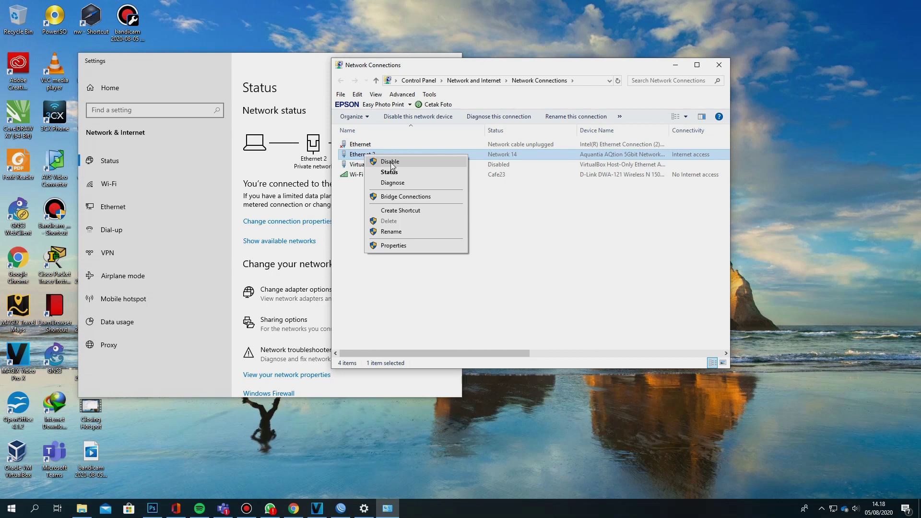
left_click(391, 163)
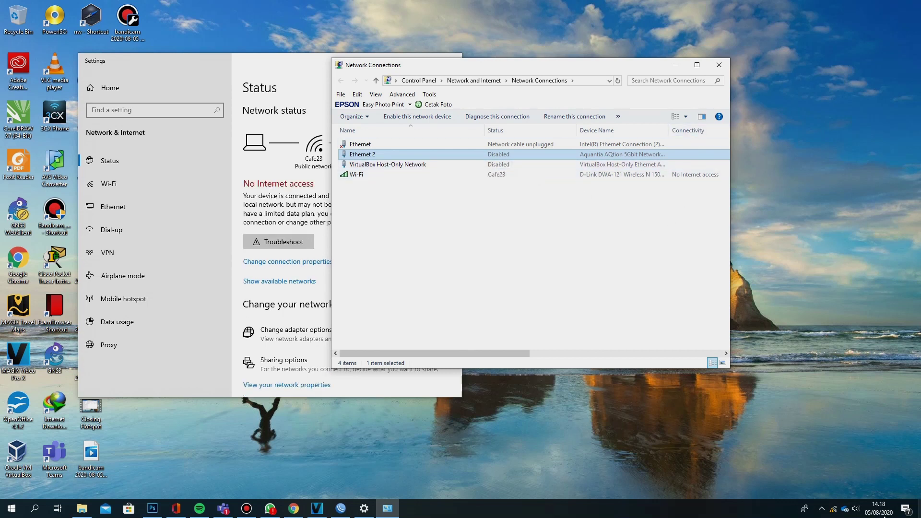
Close the Network Connections and Network & Internet settings windows
mouse_move(834, 515)
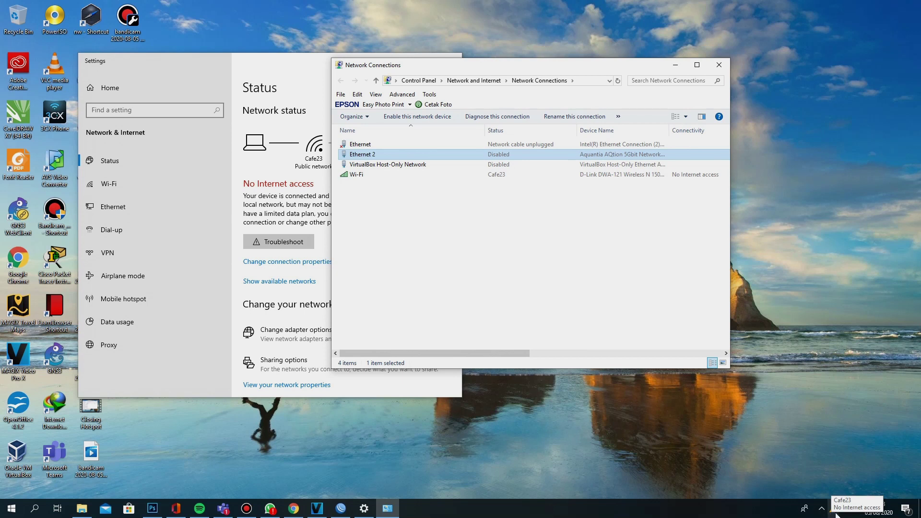
left_click(720, 63)
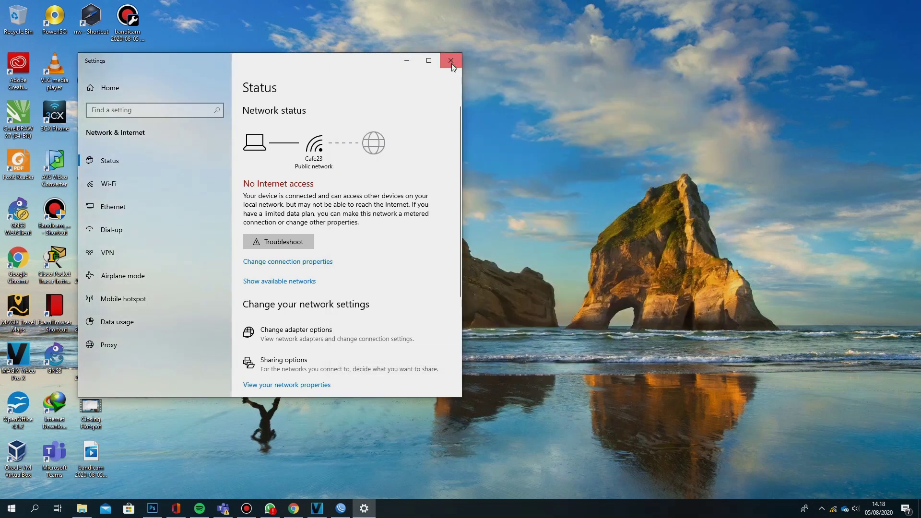
left_click(451, 59)
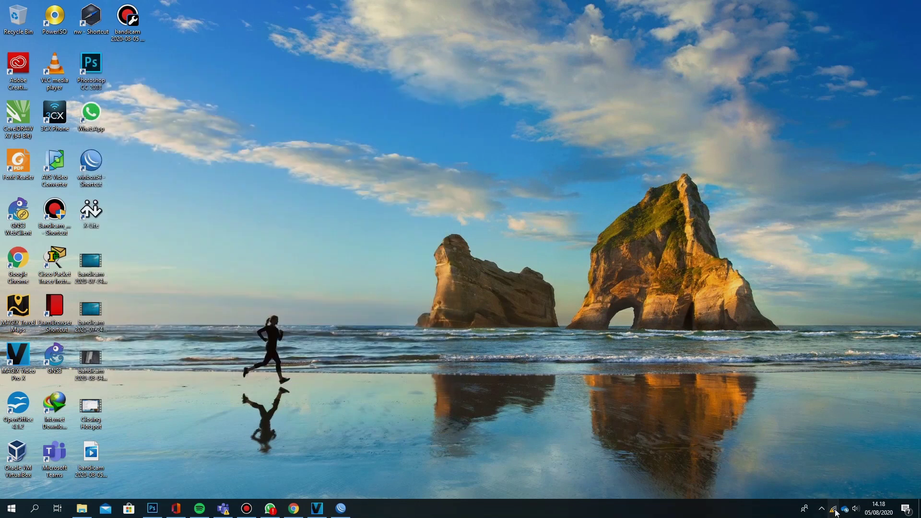
left_click(833, 509)
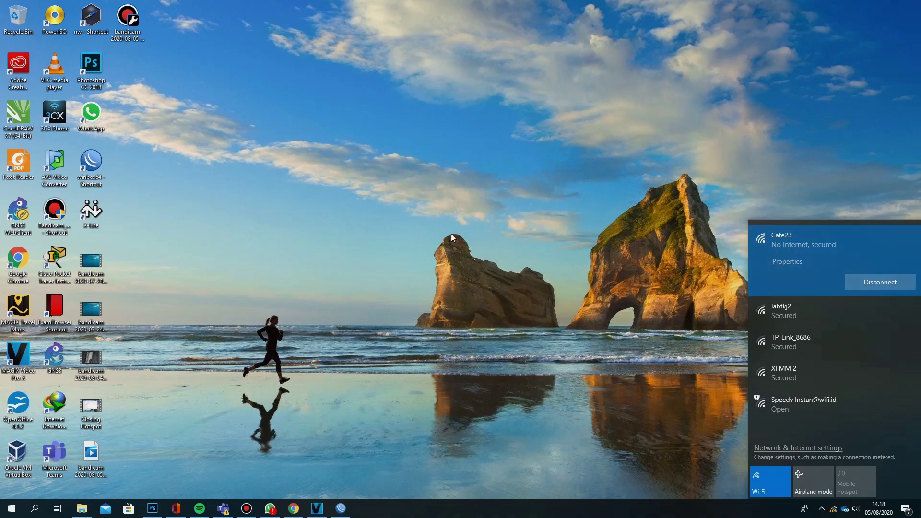
left_click(424, 230)
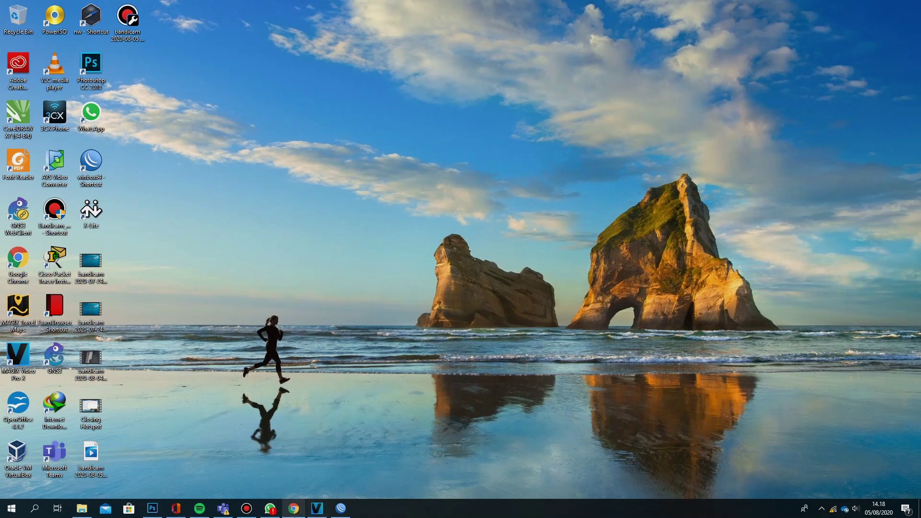
mouse_move(295, 514)
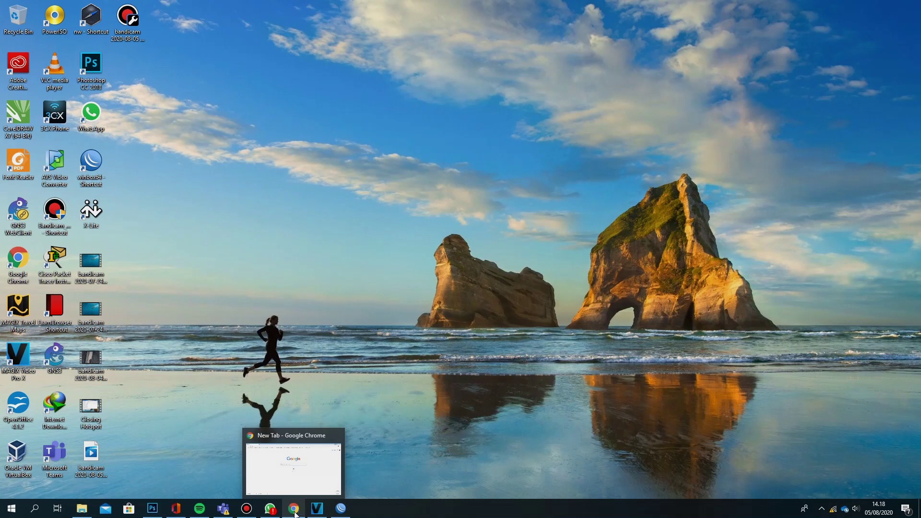
Bring Chrome forward and load cafe23.com in the address bar
left_click(295, 514)
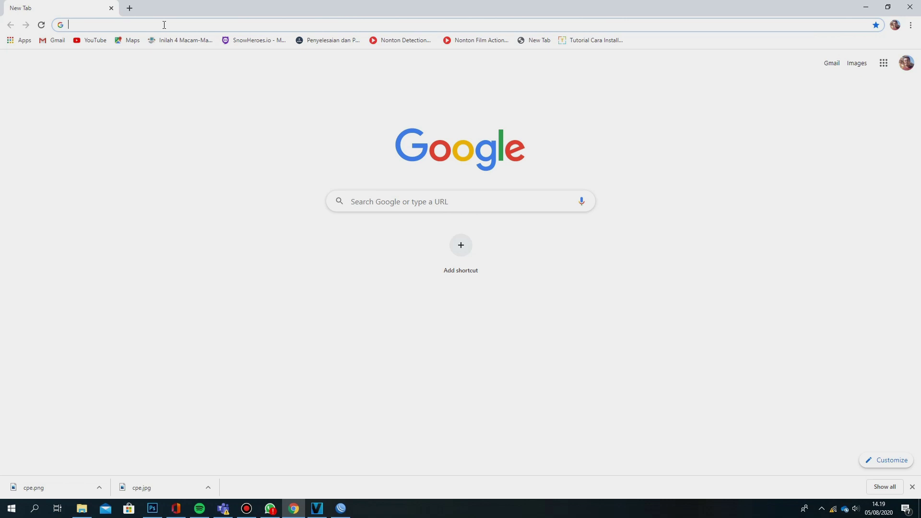
type("cafe")
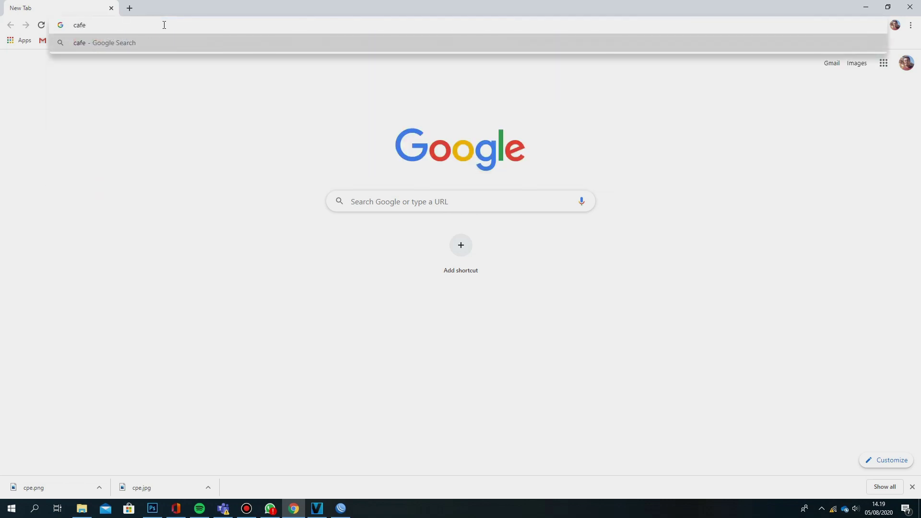
type("23.com")
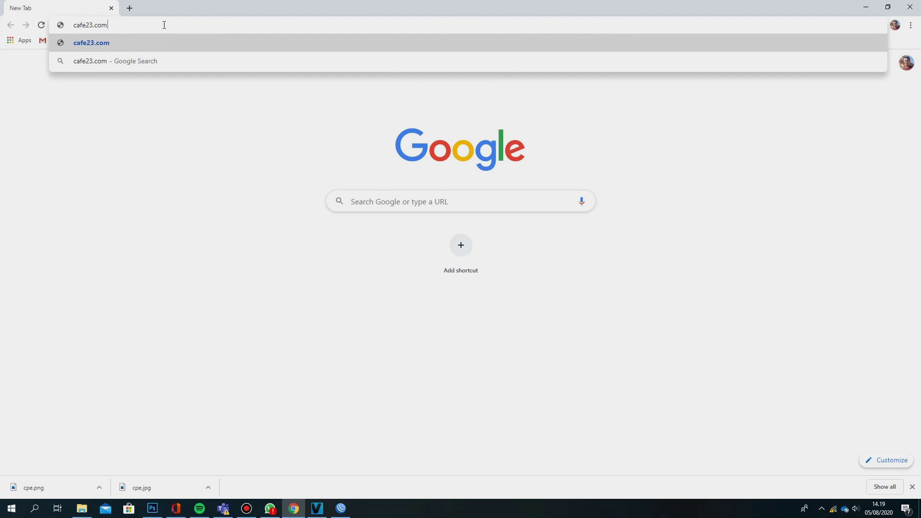
key("Return")
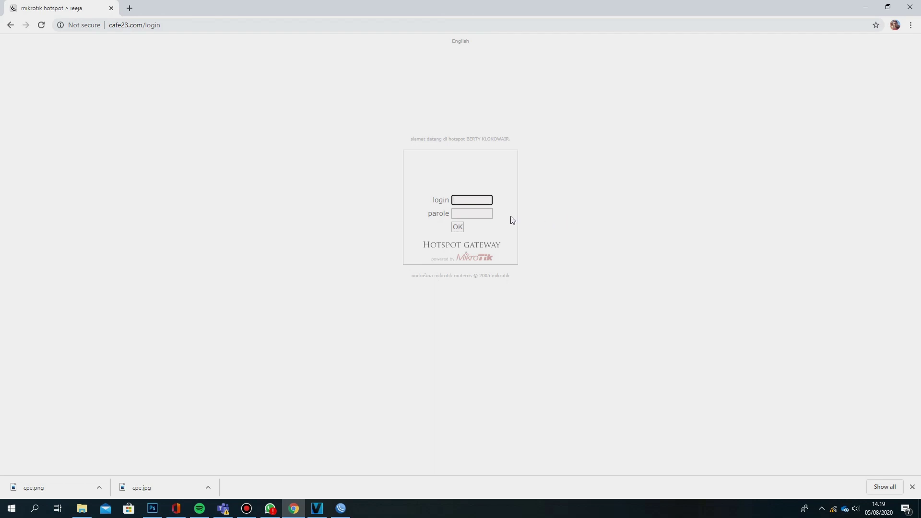
Sign in to the hotspot portal with the admin username and its password
left_click(475, 200)
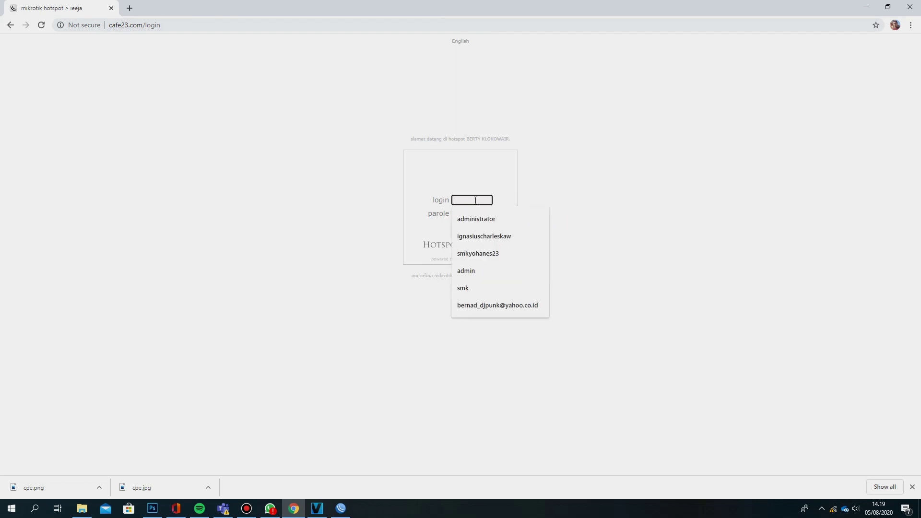
left_click(580, 205)
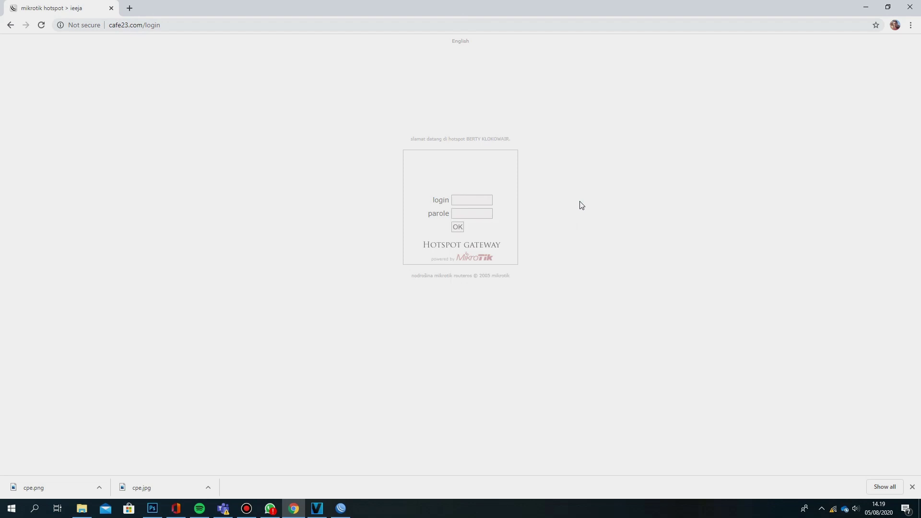
left_click(480, 201)
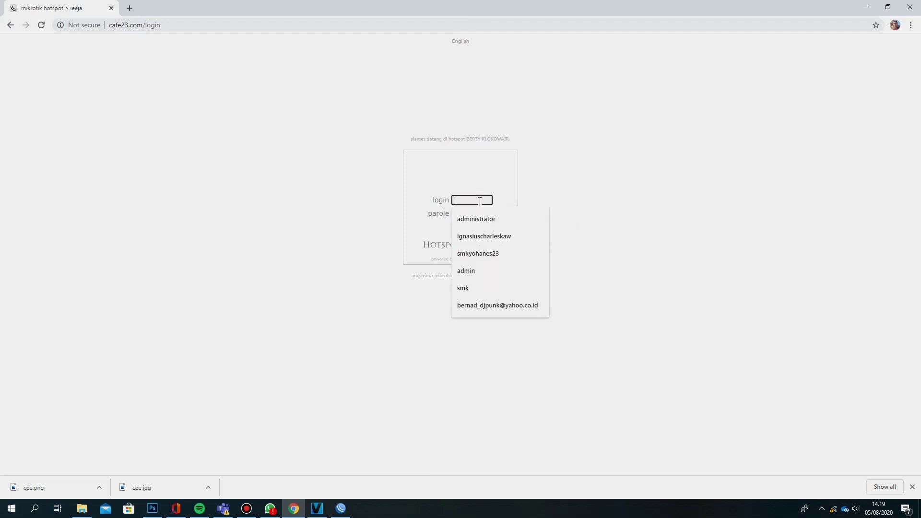
type("admin")
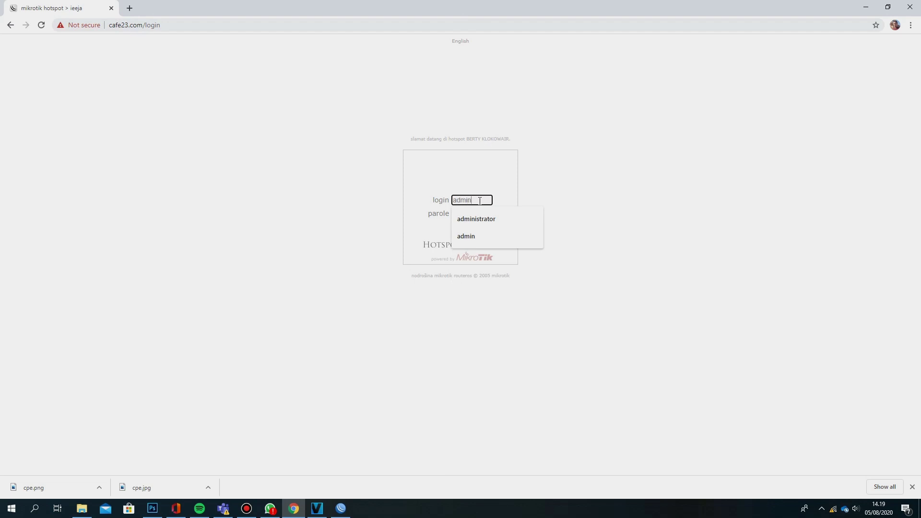
key("Tab")
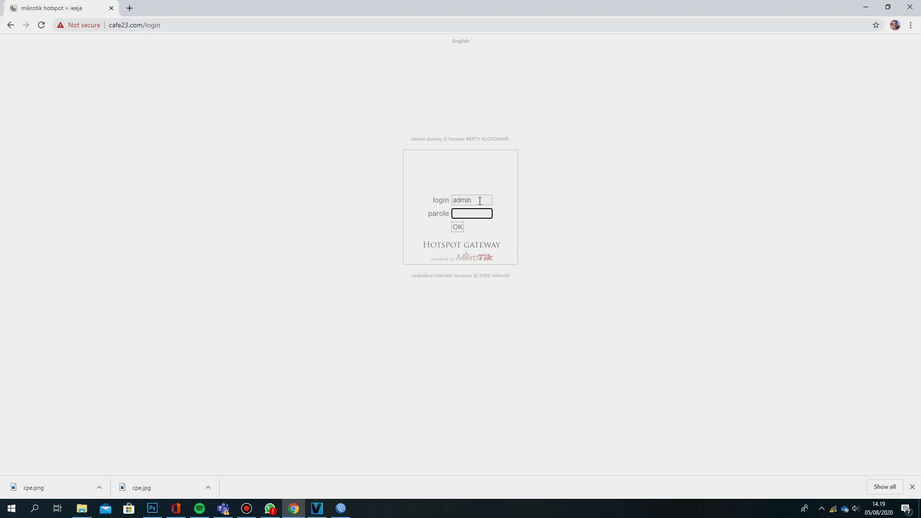
type("admi")
left_click(458, 228)
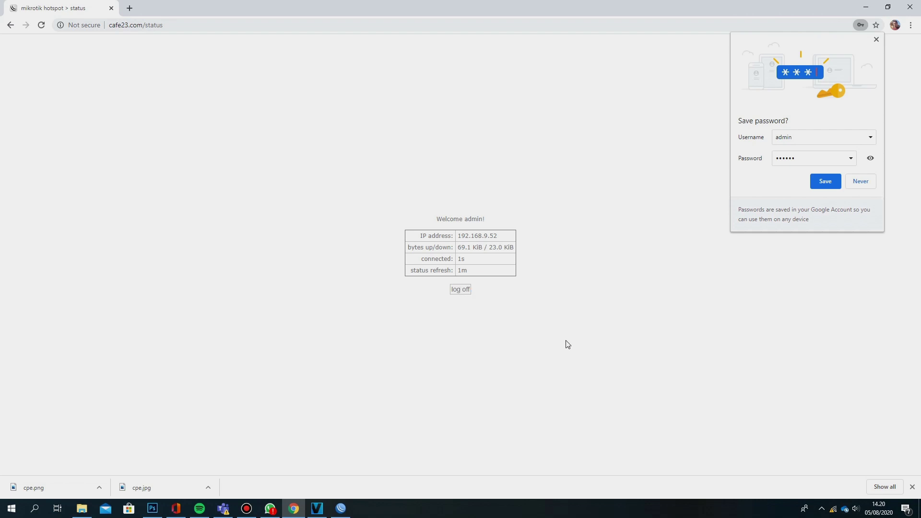
mouse_move(835, 512)
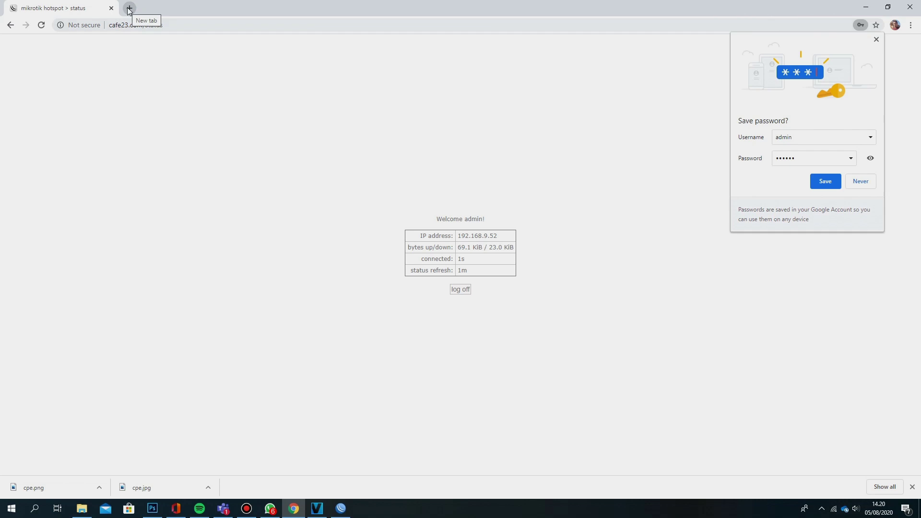
Open Command Prompt via Windows search and ping facebook.com
left_click(35, 509)
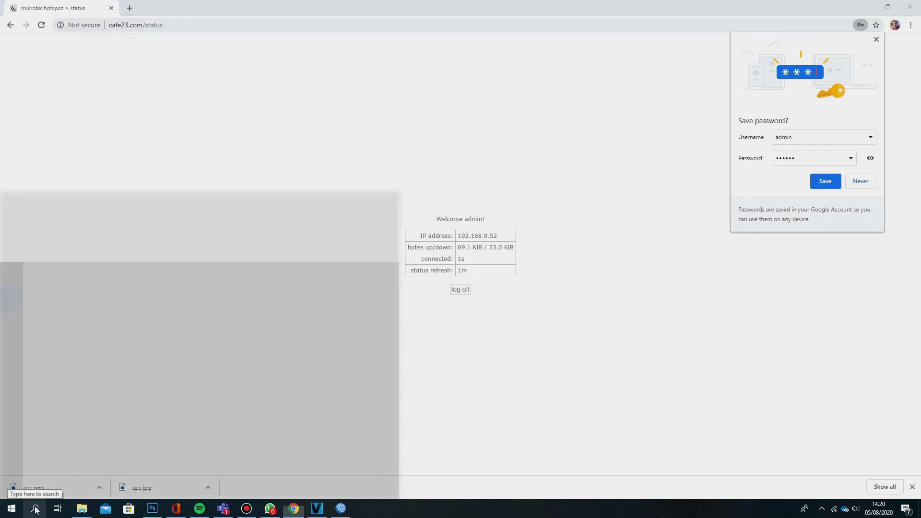
type("cmd")
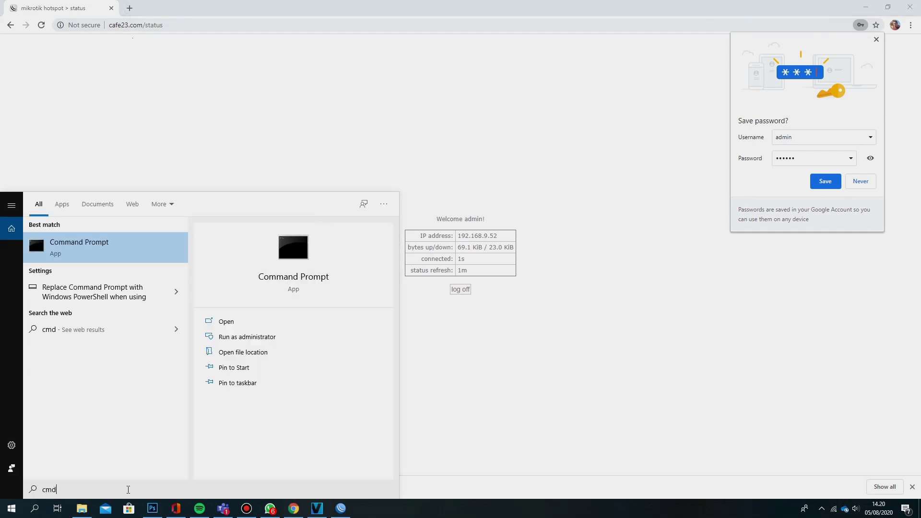
left_click(88, 253)
type("ping")
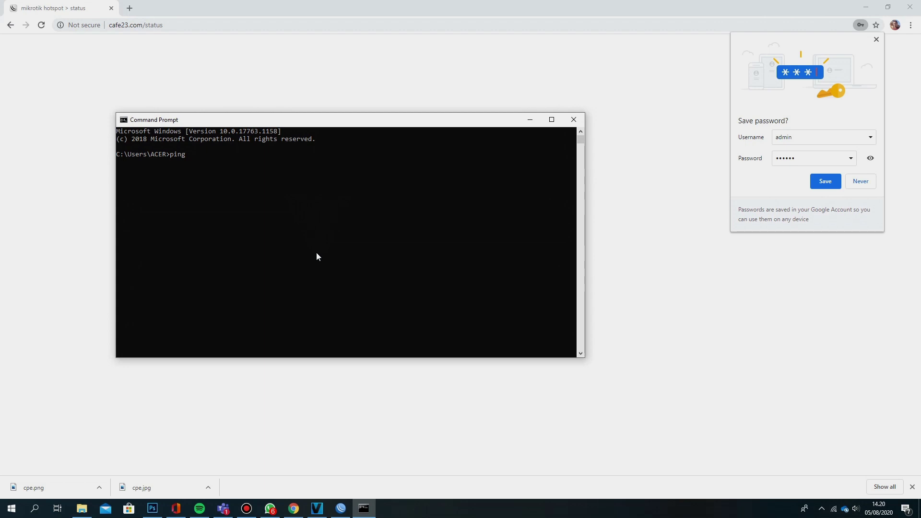
type(" facebook.com")
key("Return")
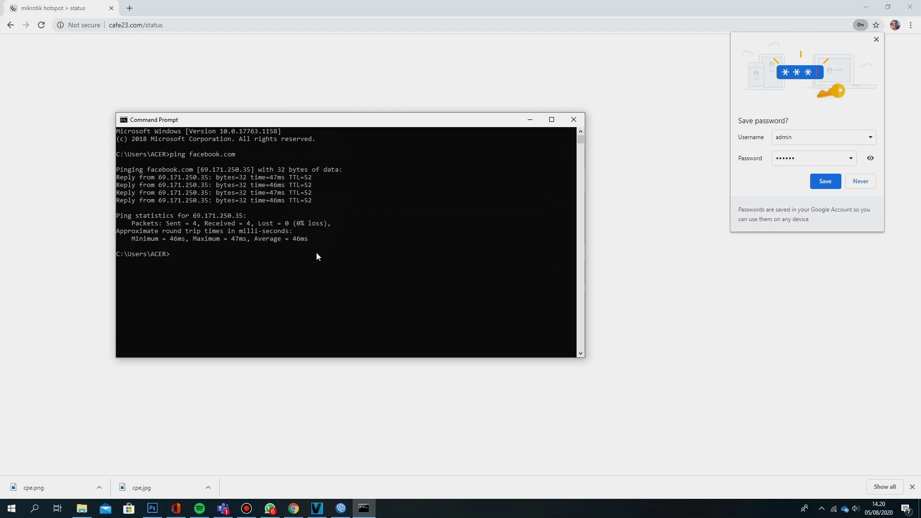
Ping google.com, then exit Command Prompt
type("ping ")
type("ke")
key("BackSpace")
key("BackSpace")
key("BackSpace")
type("googl")
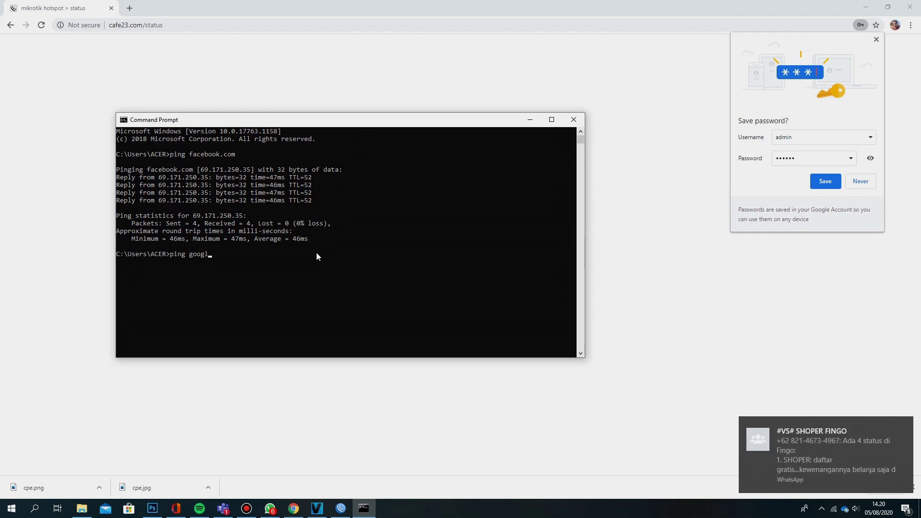
type("e.com")
key("Return")
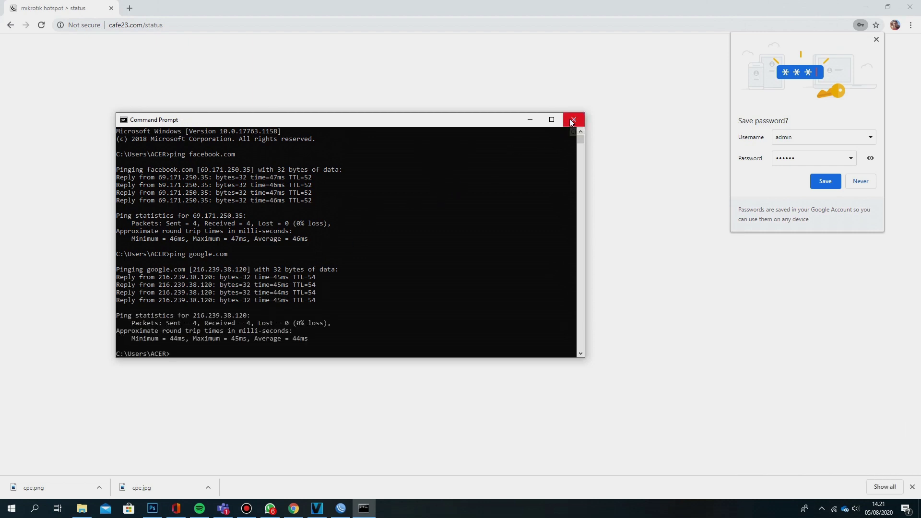
type("eds")
key("BackSpace")
key("BackSpace")
type("xit")
key("Return")
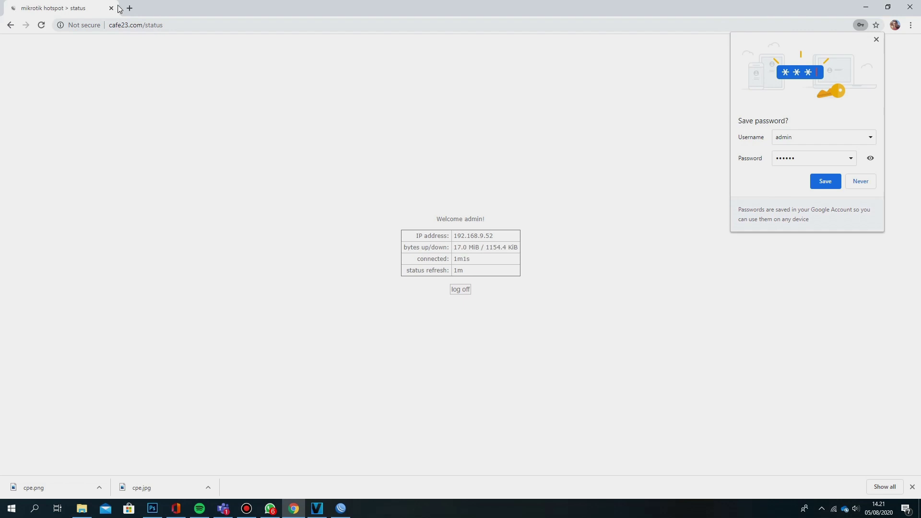
Open YouTube from the bookmarks in a new tab and scroll through the recommended videos
left_click(128, 8)
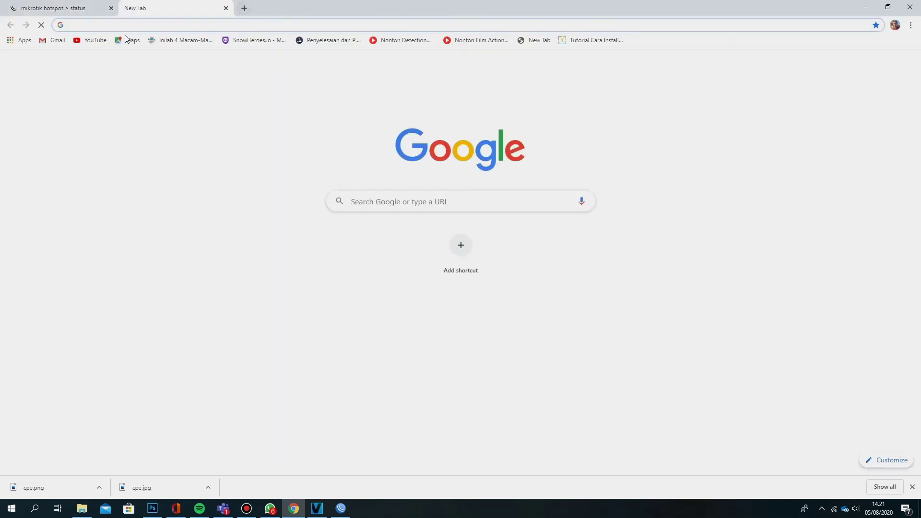
left_click(86, 41)
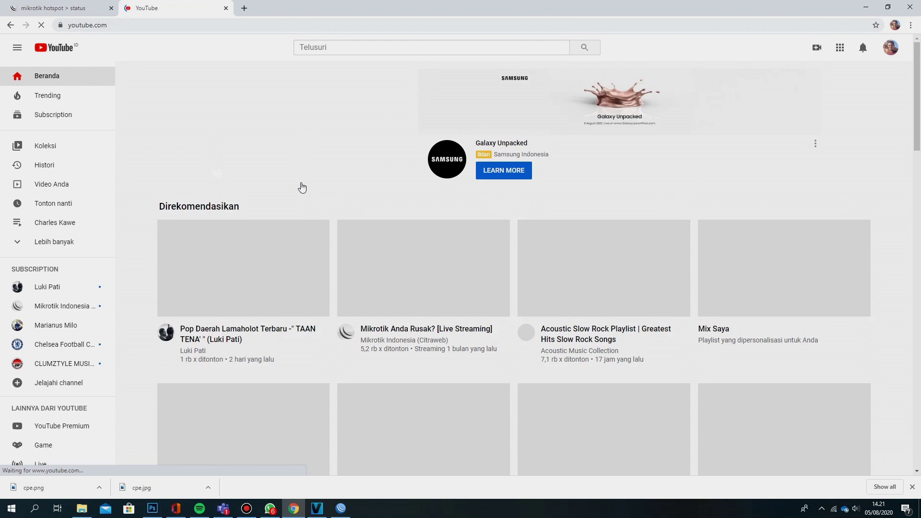
scroll(364, 197, "down", 3)
scroll(364, 202, "down", 3)
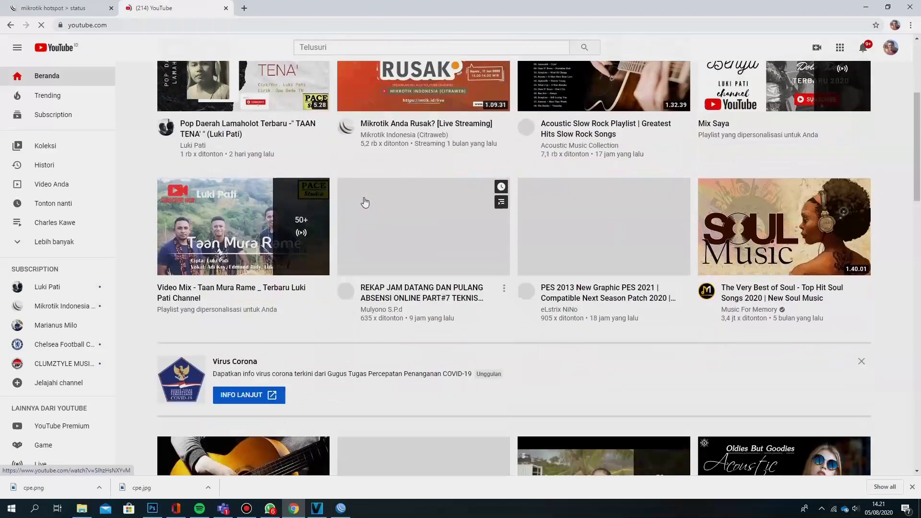
scroll(364, 202, "down", 5)
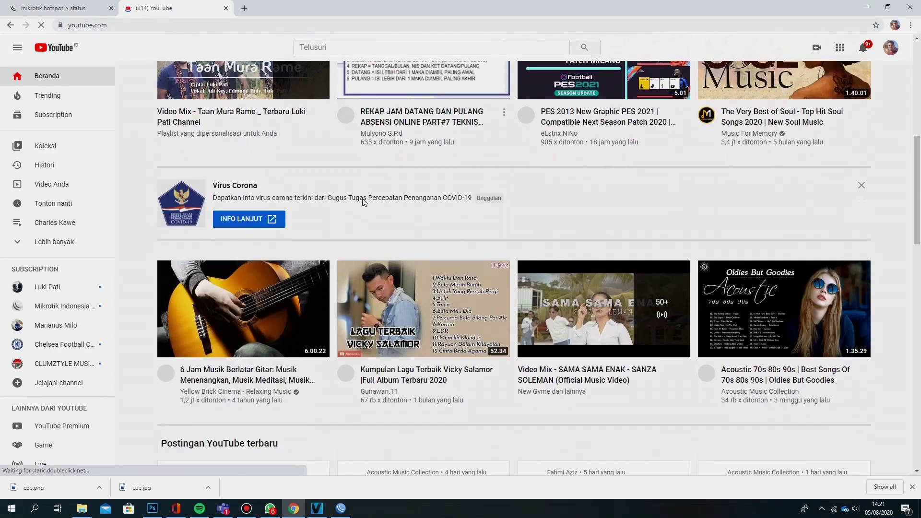
scroll(364, 203, "down", 7)
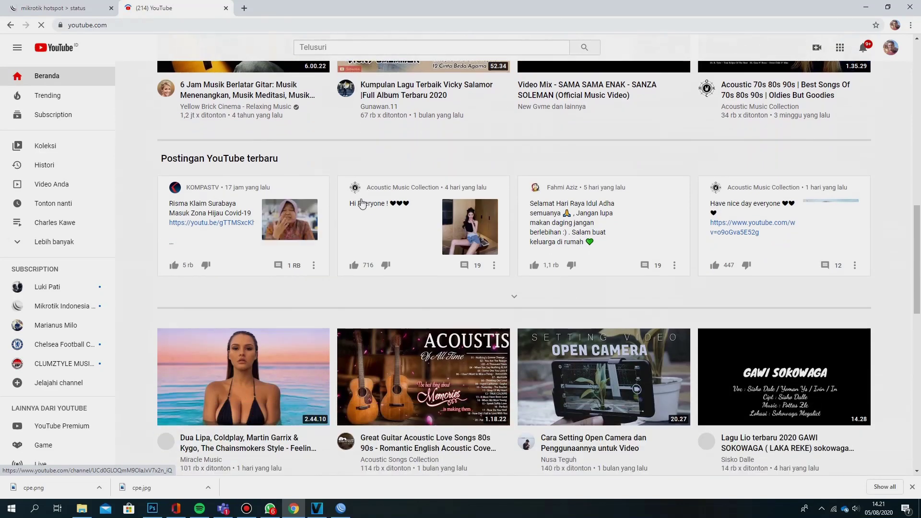
scroll(362, 204, "down", 7)
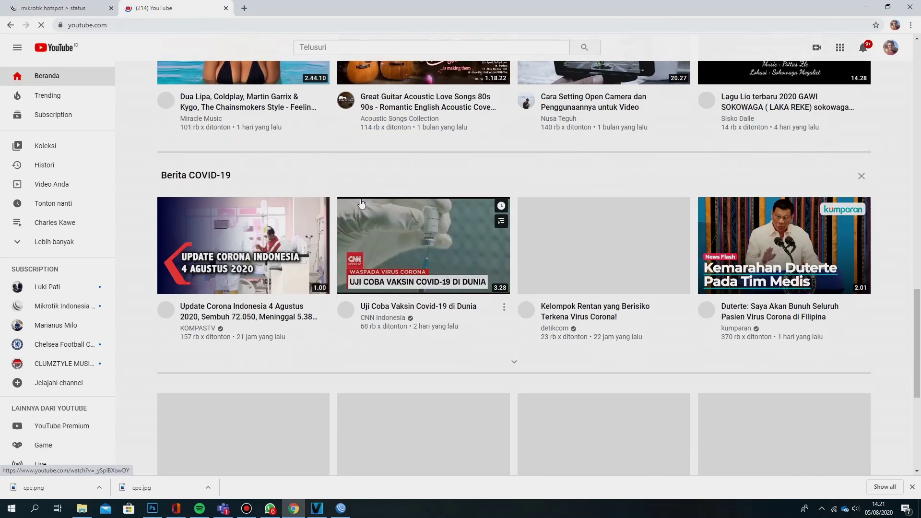
scroll(361, 203, "up", 20)
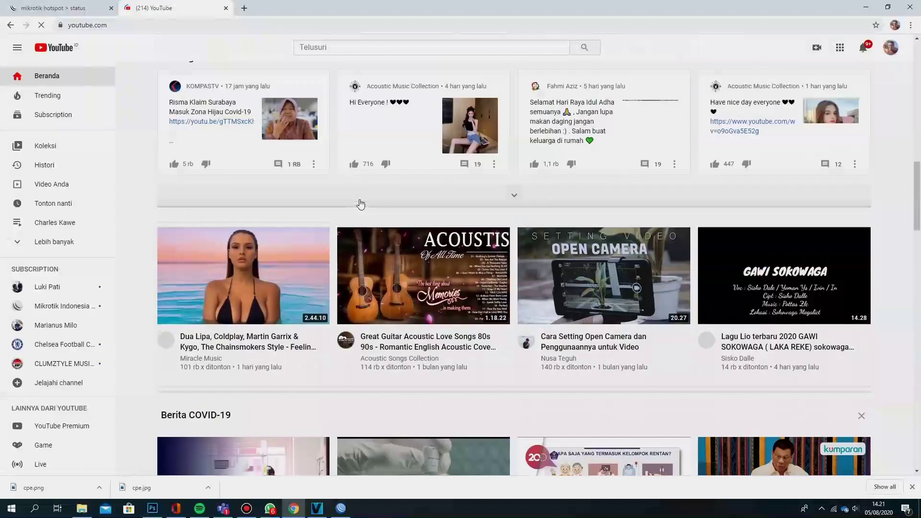
scroll(360, 204, "up", 5)
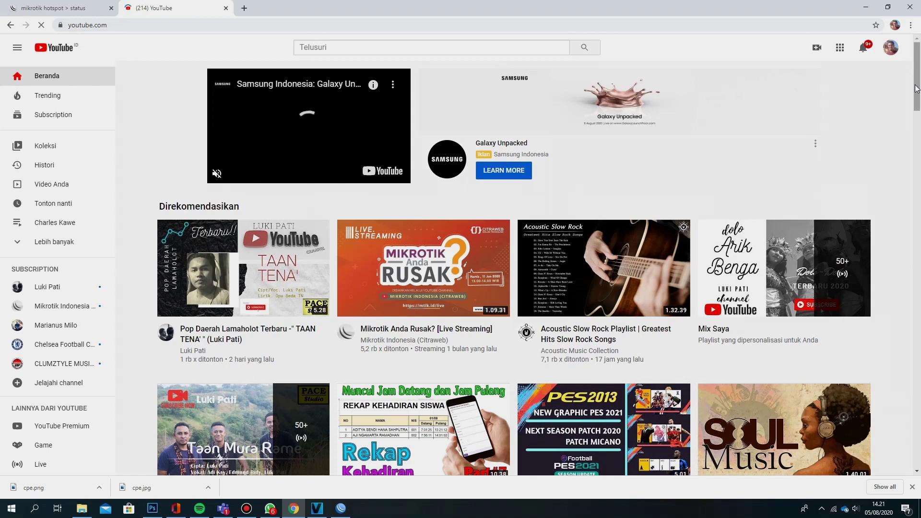
left_click_drag(916, 88, 918, 113)
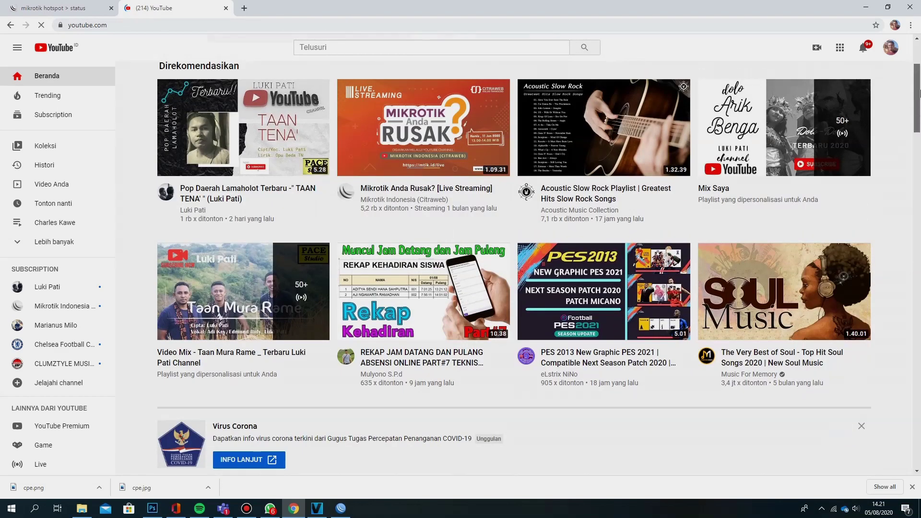
scroll(918, 113, "up", 3)
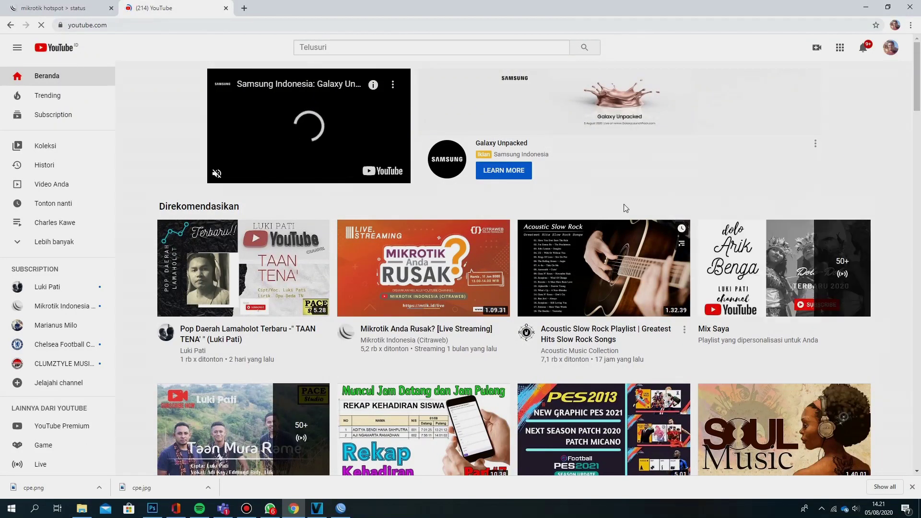